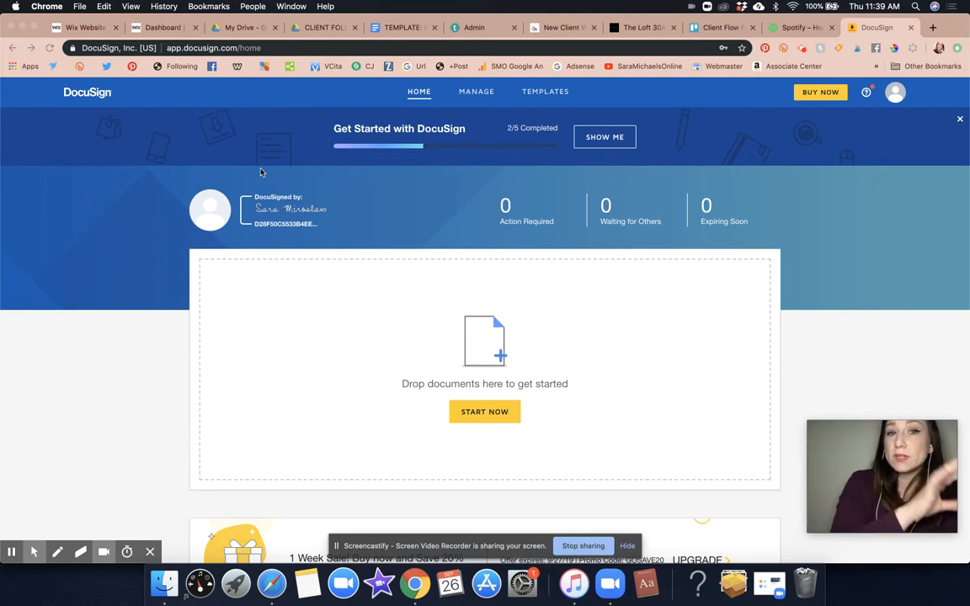
# - Switch from the DocuSign home page to the Wix dashboard's Email Marketing page
pyautogui.click(141, 30)
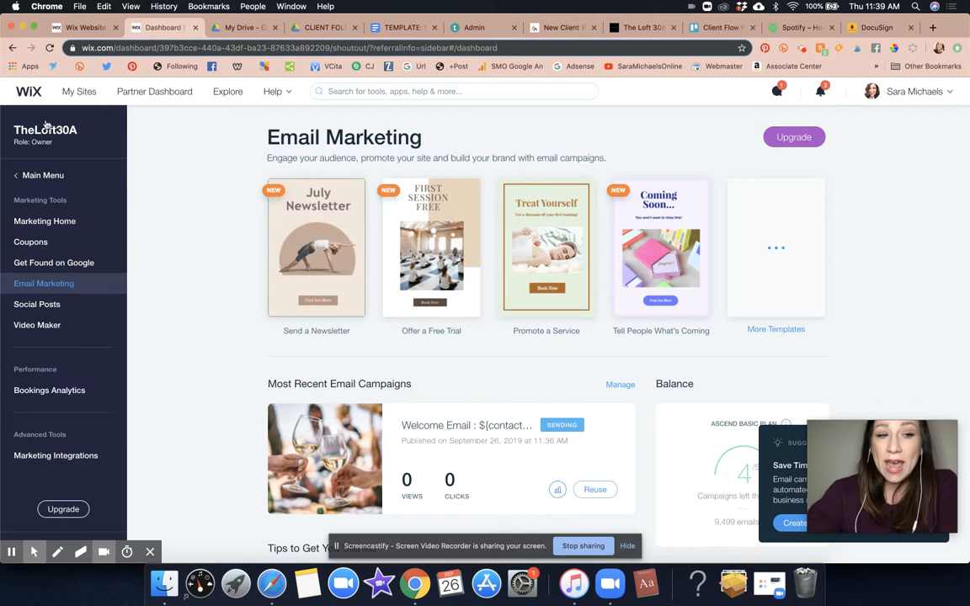
# - Go from the Wix main menu through Customer Management to the Price Quotes page
pyautogui.click(28, 174)
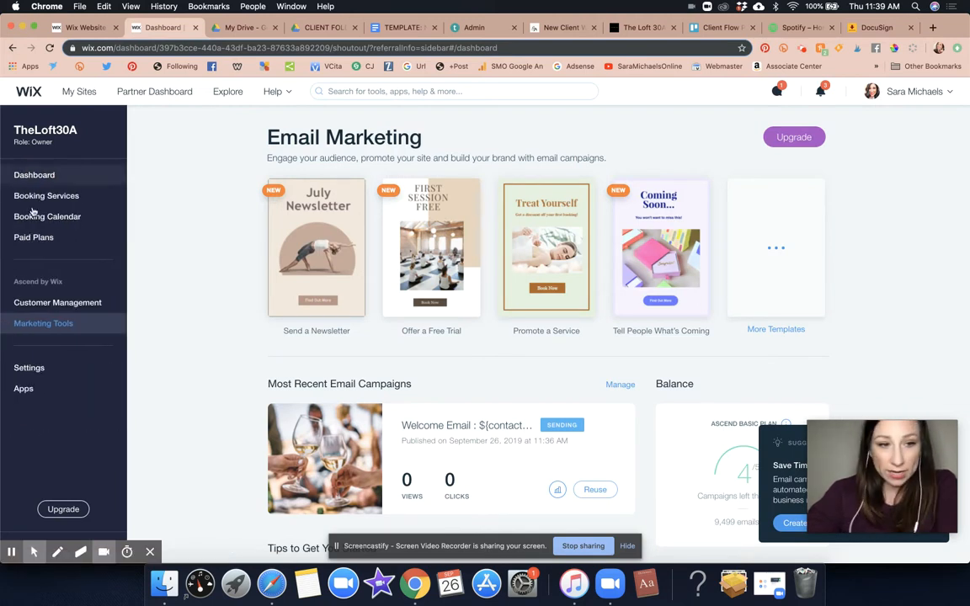
pyautogui.click(58, 303)
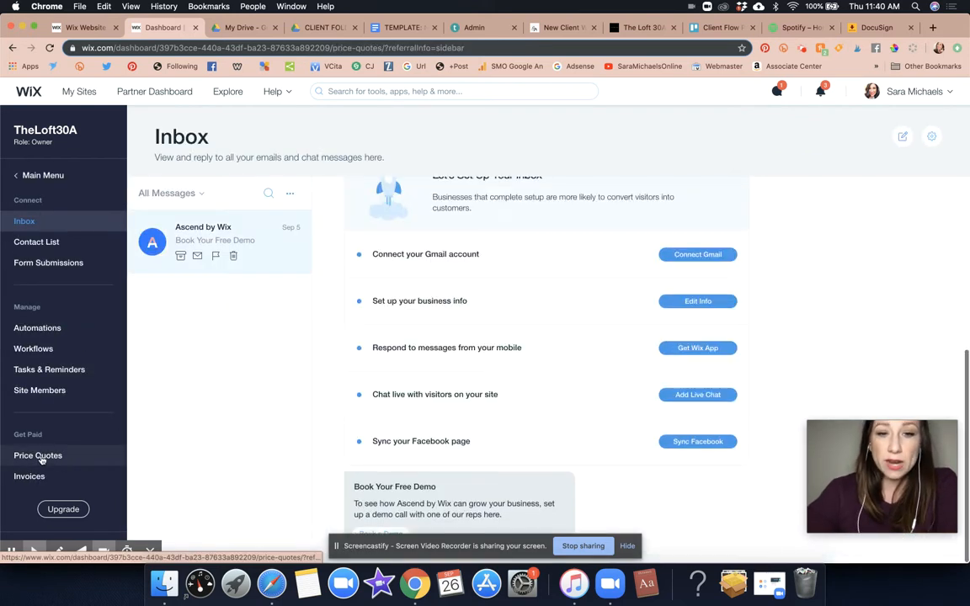
pyautogui.click(39, 456)
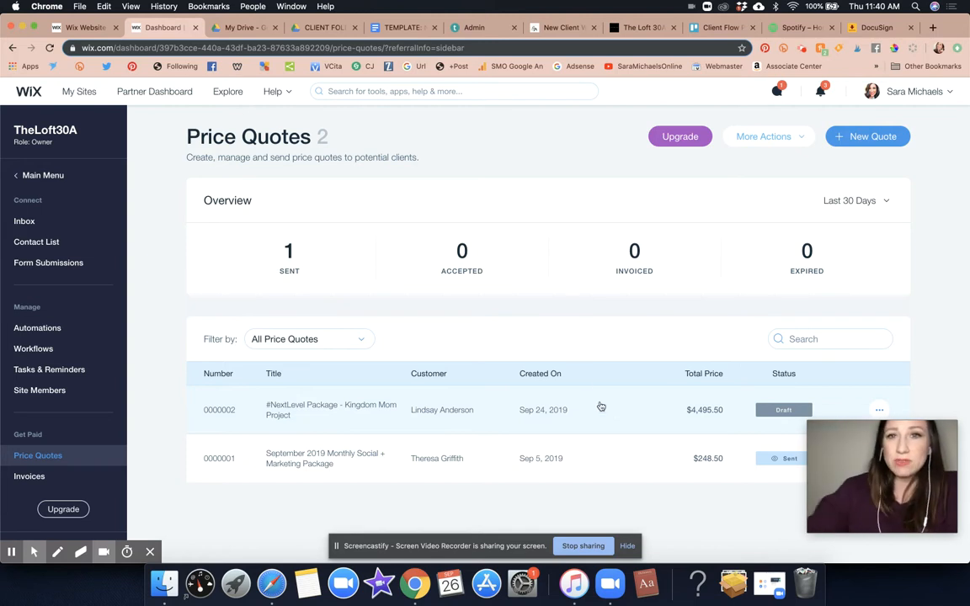
# - Load canva.com in the Teachable lecture tab
pyautogui.click(636, 28)
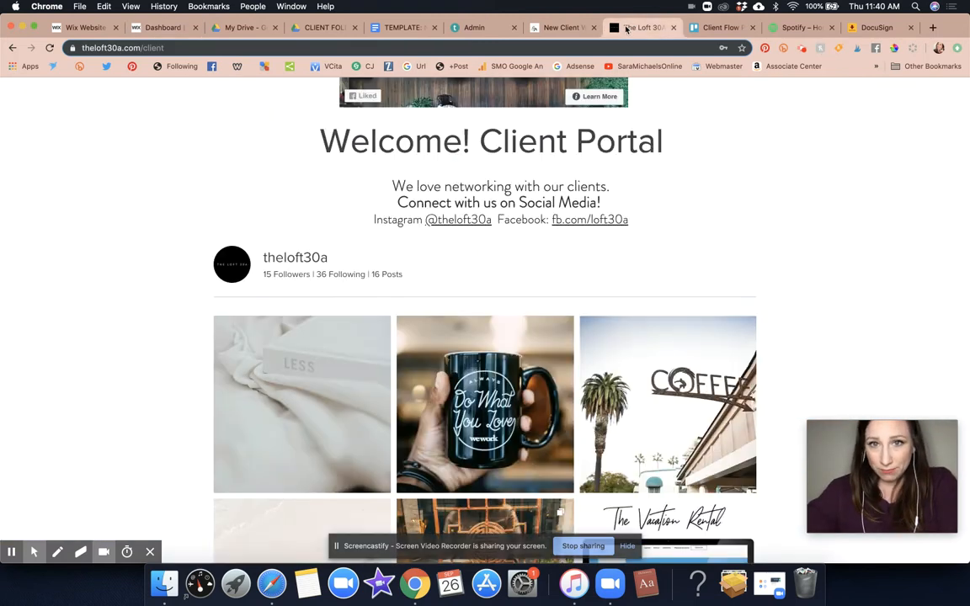
pyautogui.click(559, 28)
pyautogui.click(520, 43)
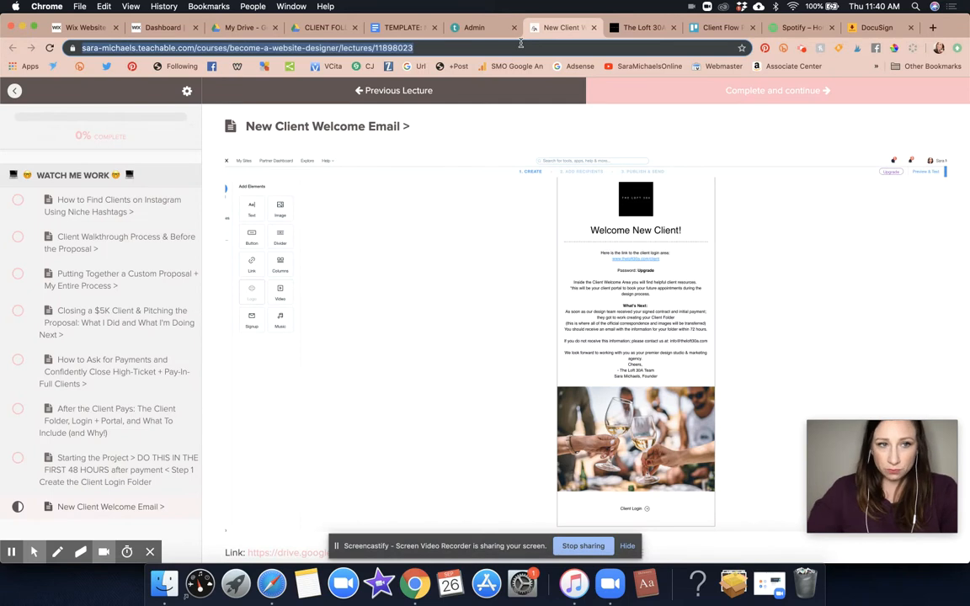
pyautogui.write('canva.com')
pyautogui.press('Return')
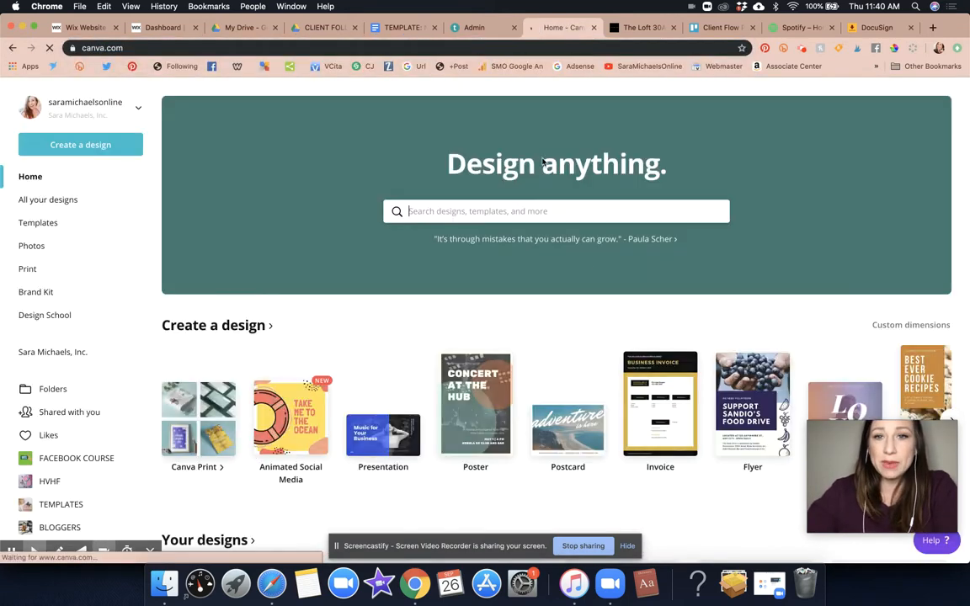
pyautogui.scroll(-3, 589, 270)
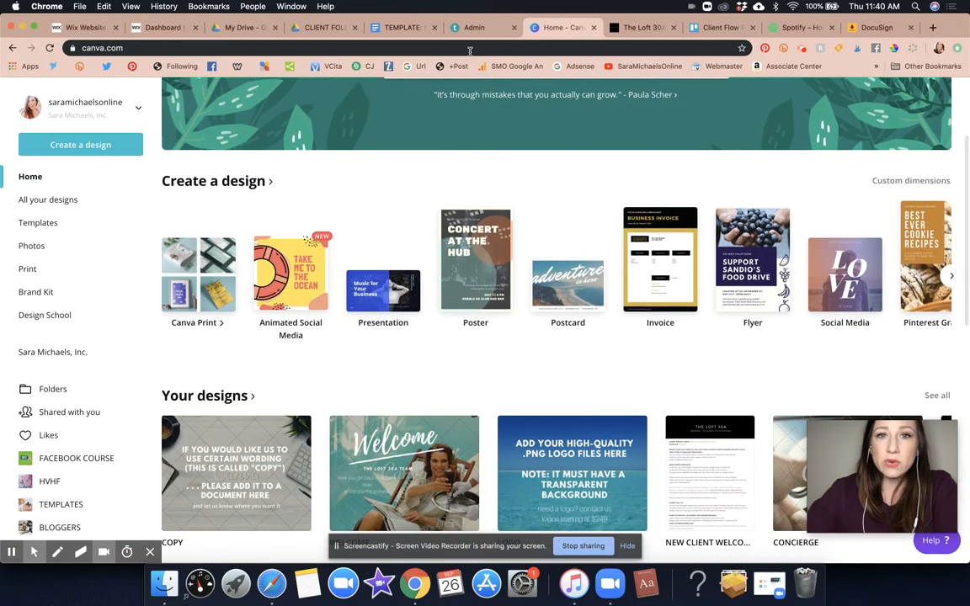
# - Return to the Teachable course curriculum list and scroll to Module 3
pyautogui.click(476, 28)
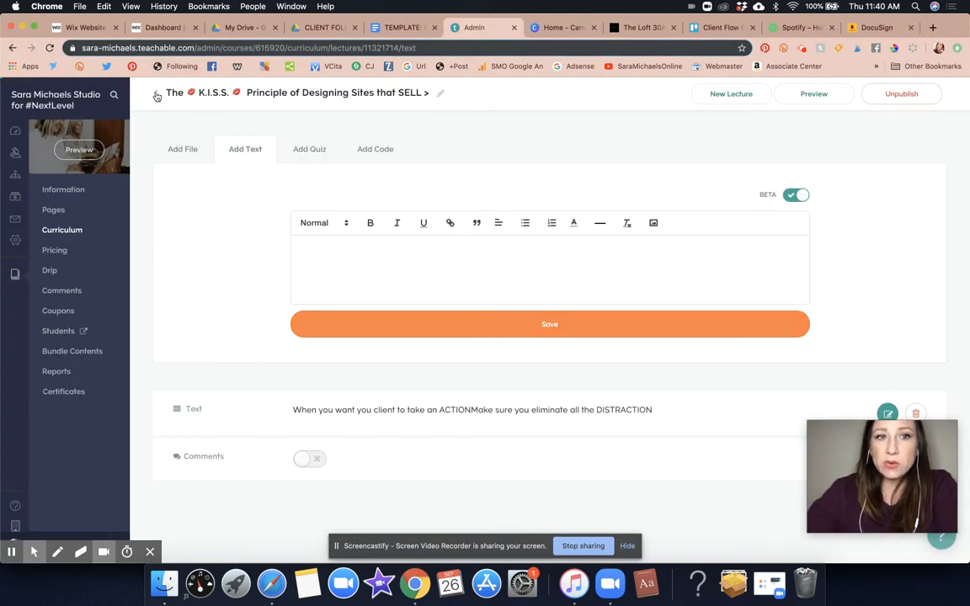
pyautogui.click(156, 95)
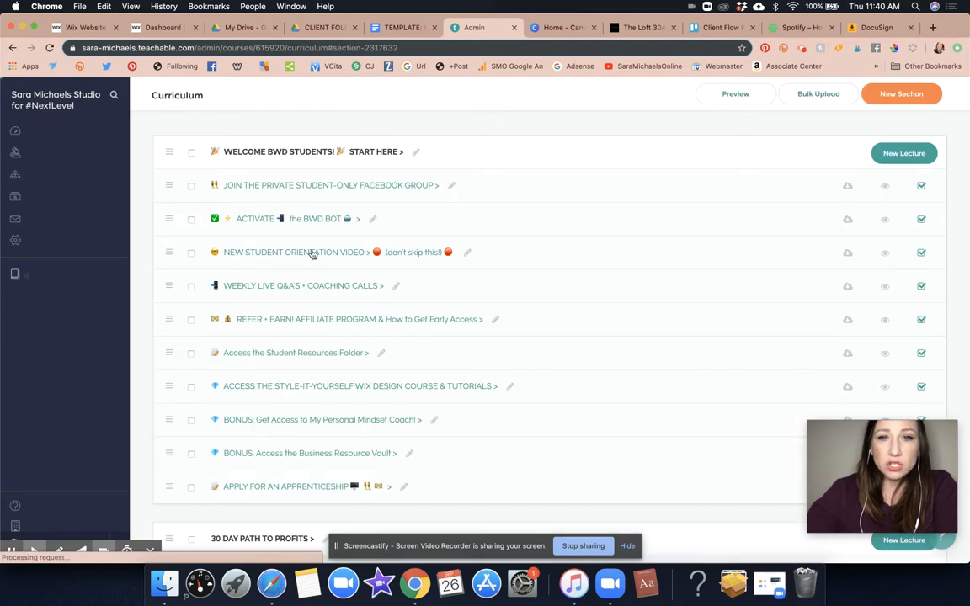
pyautogui.scroll(-15, 357, 353)
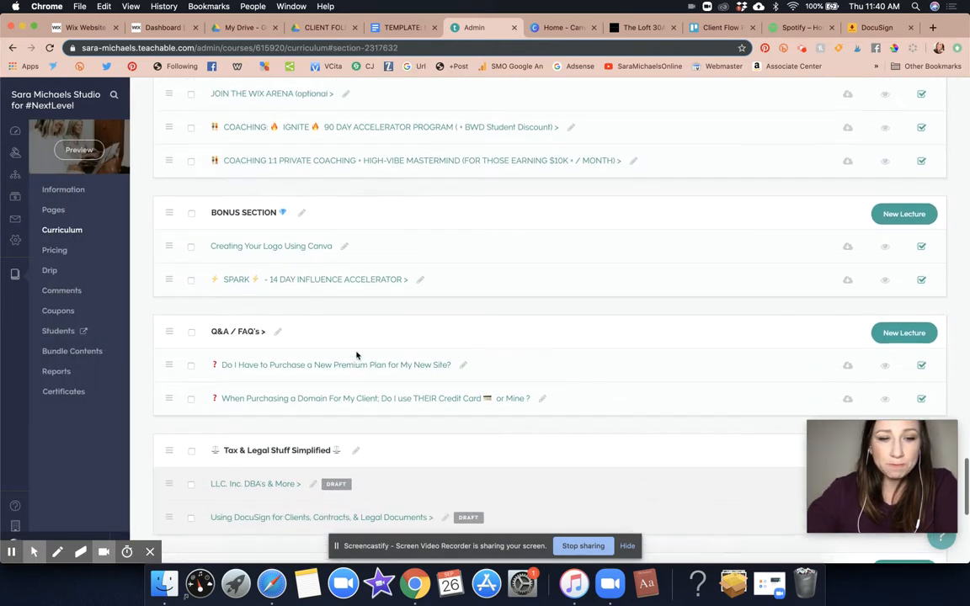
pyautogui.scroll(10, 357, 355)
pyautogui.scroll(7, 357, 355)
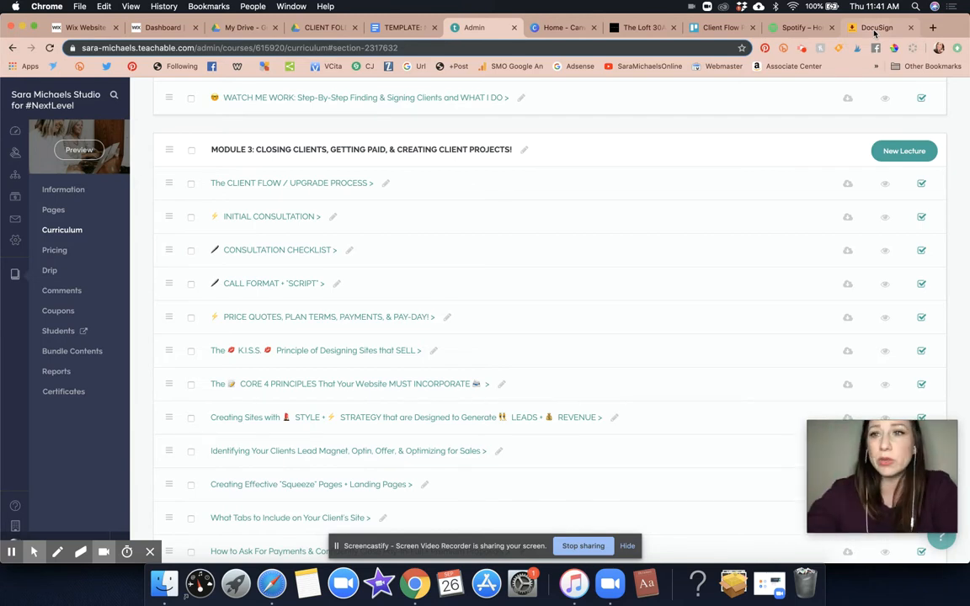
# - In Canva's All your designs, preview the Price Quote Invoice Copy design
pyautogui.click(552, 28)
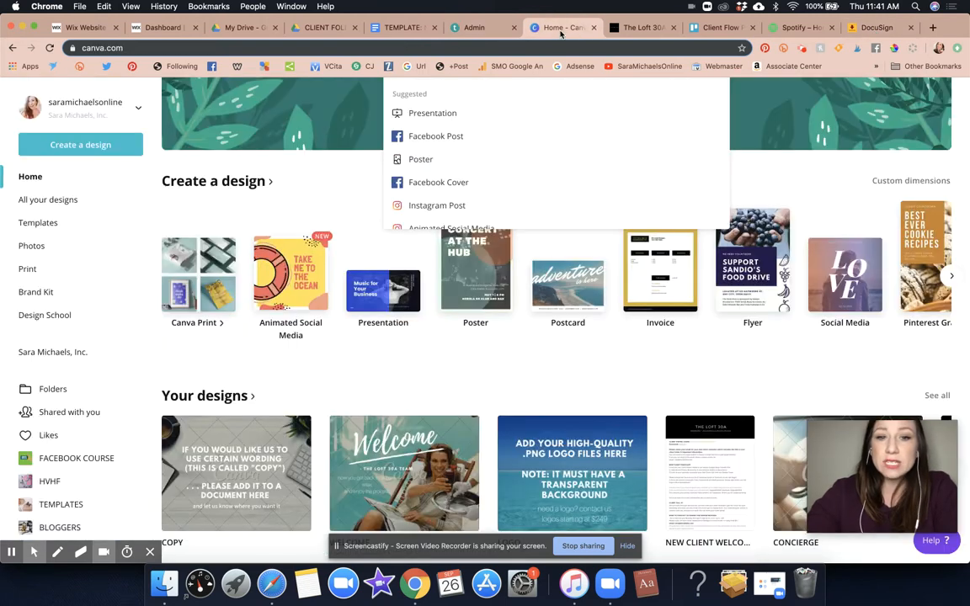
pyautogui.scroll(-5, 382, 384)
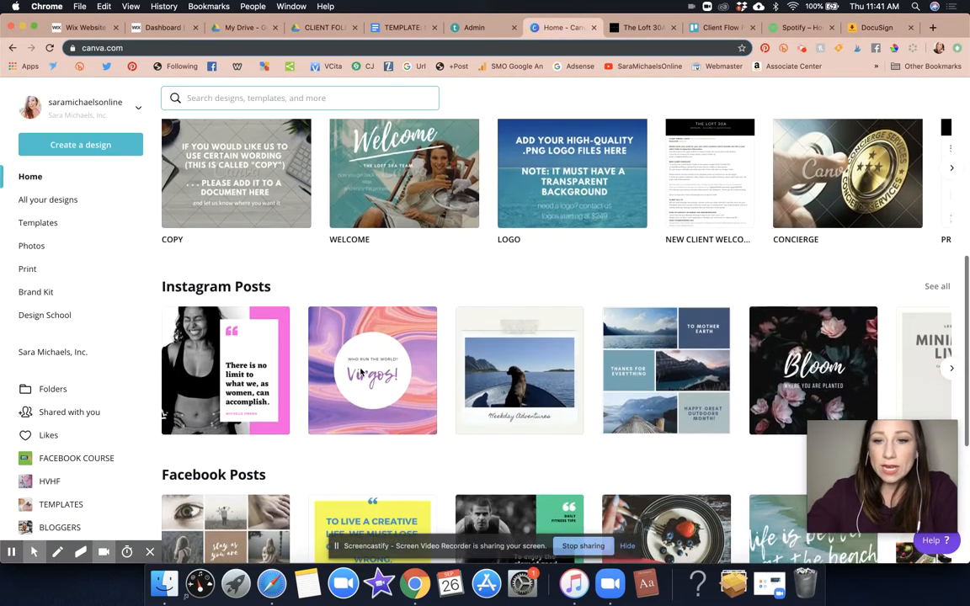
pyautogui.click(67, 198)
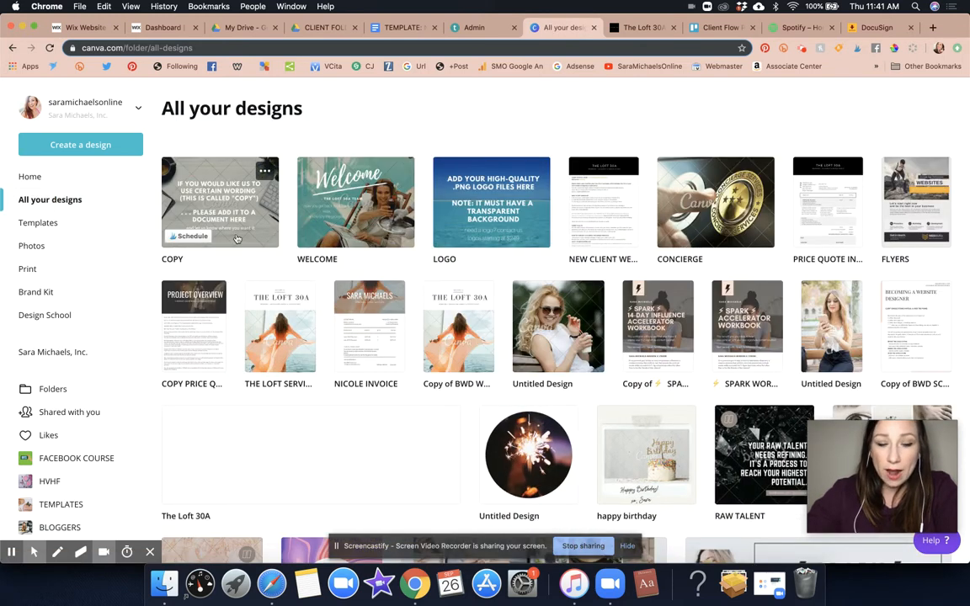
pyautogui.click(826, 206)
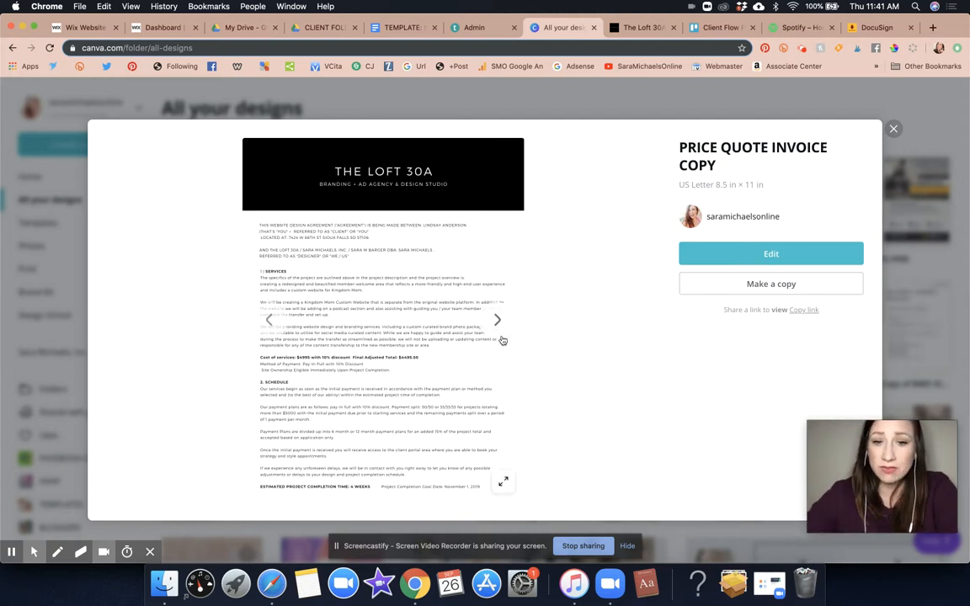
# - Page through all four pages of the Price Quote Invoice Copy preview, then close it
pyautogui.click(273, 320)
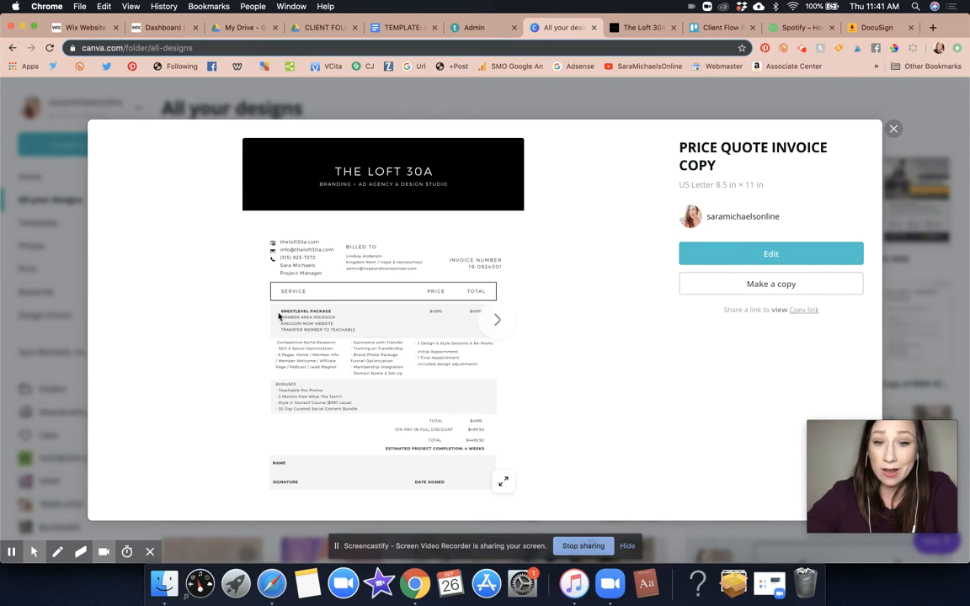
pyautogui.click(496, 322)
pyautogui.click(495, 323)
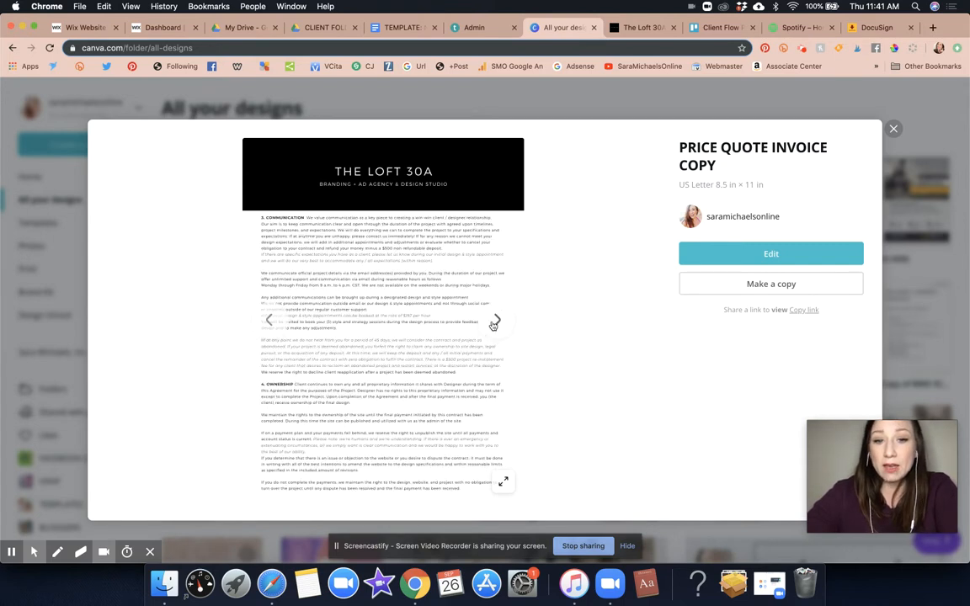
pyautogui.click(495, 322)
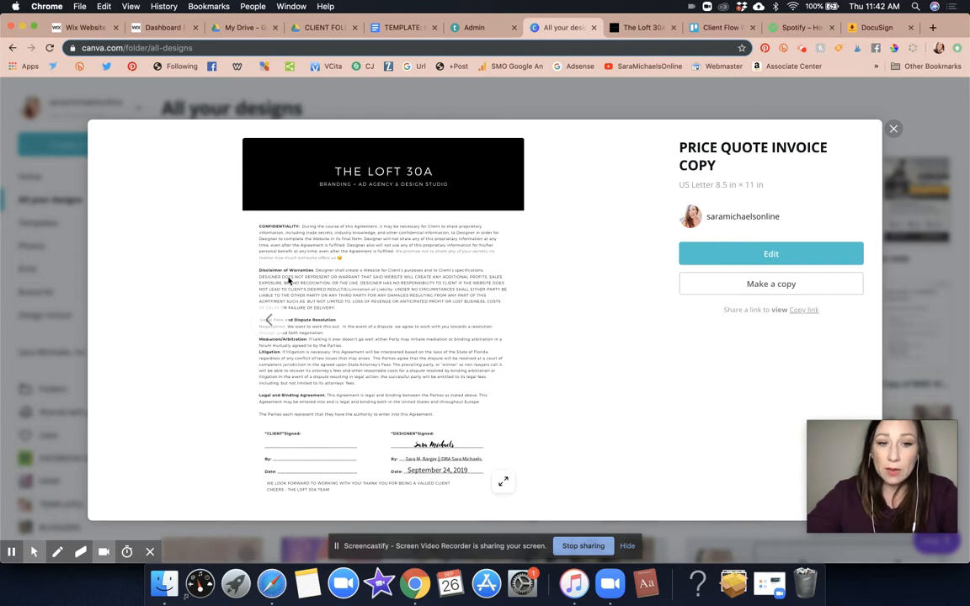
pyautogui.click(275, 321)
pyautogui.click(276, 322)
pyautogui.click(276, 325)
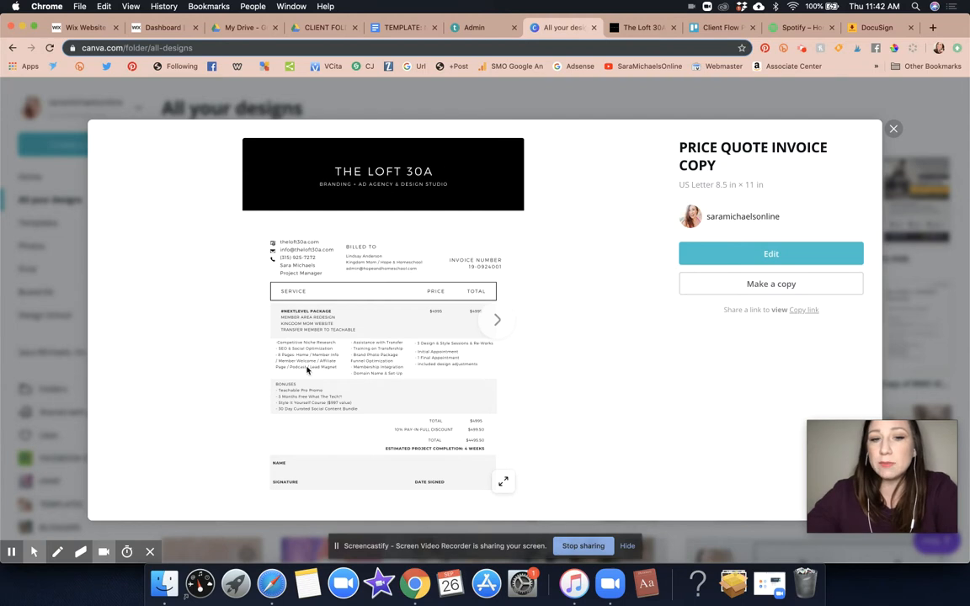
pyautogui.click(892, 128)
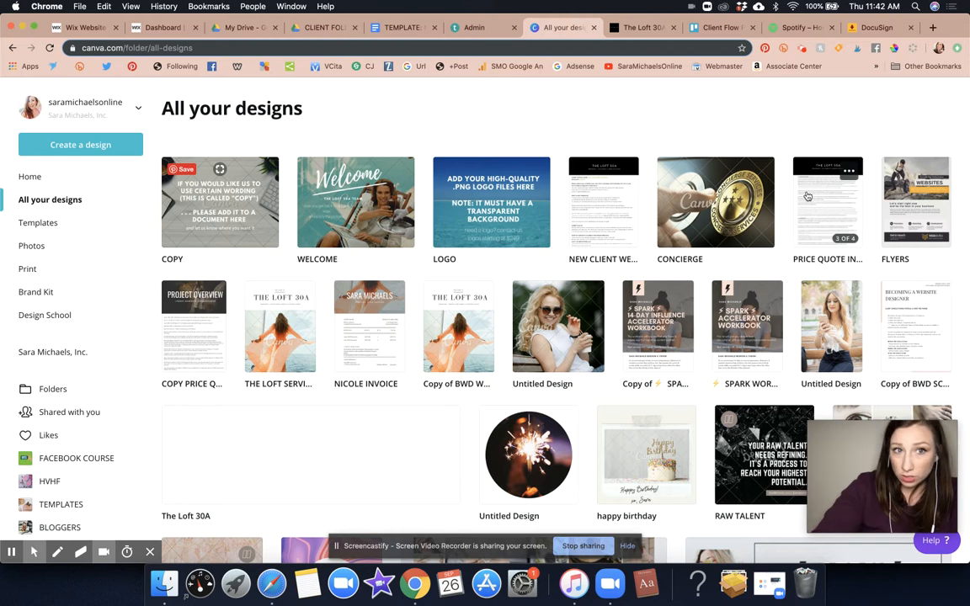
# - Open My Drive for the business Google account via the account switcher
pyautogui.click(320, 28)
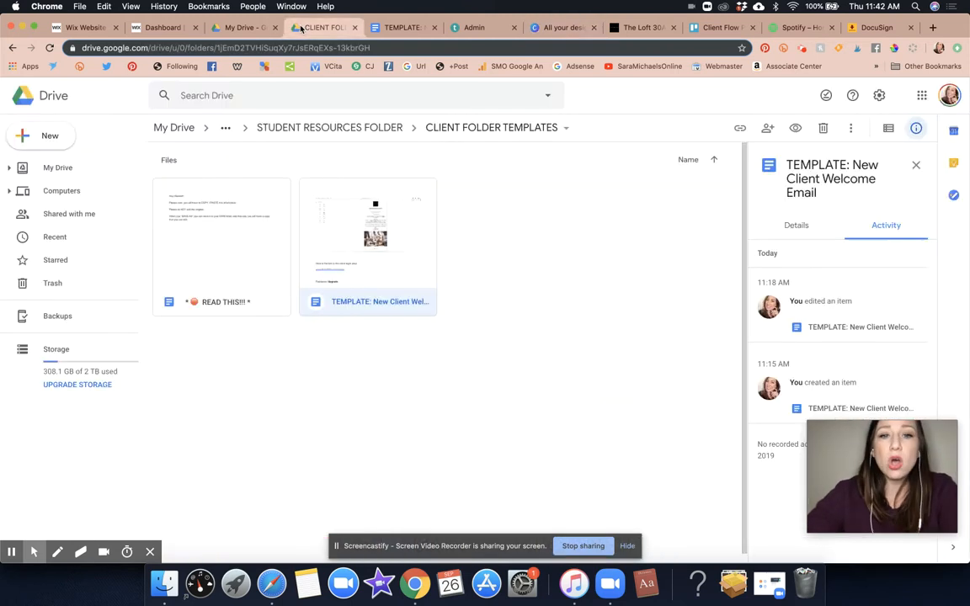
pyautogui.click(242, 28)
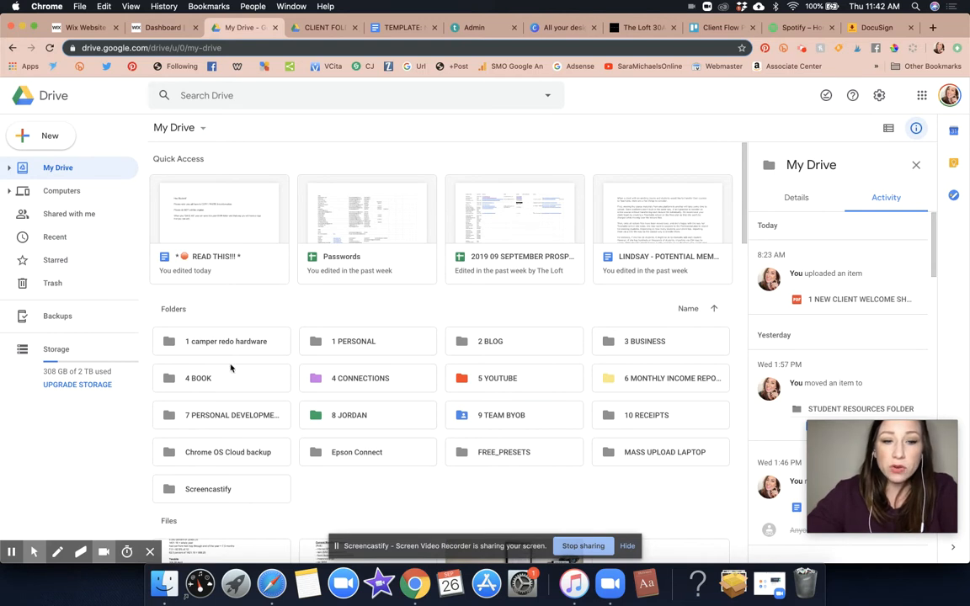
pyautogui.click(950, 95)
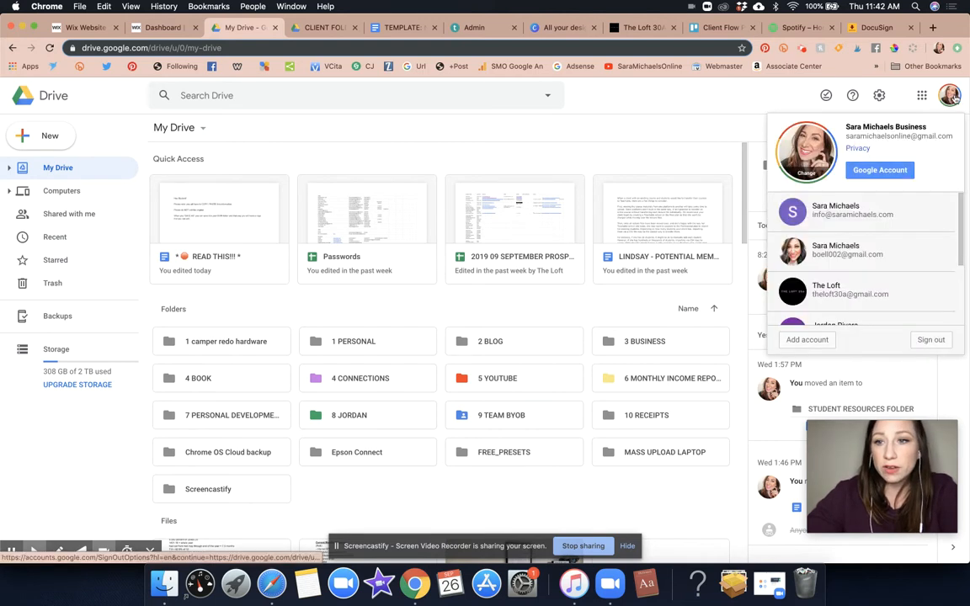
pyautogui.click(857, 302)
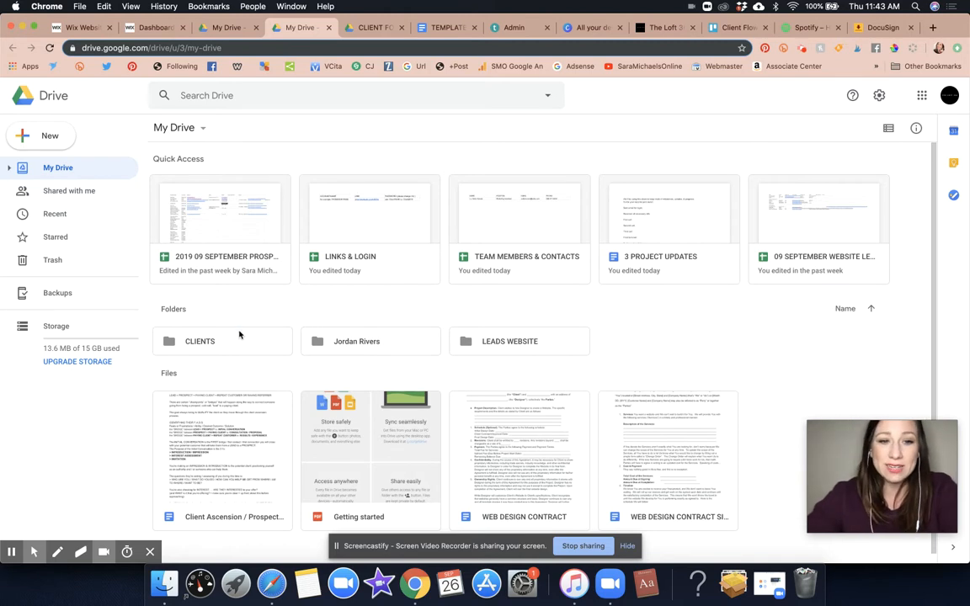
# - Open the CLIENTS folder, then the 2019 folder and the first client's folder
pyautogui.doubleClick(239, 336)
pyautogui.click(352, 198)
pyautogui.doubleClick(353, 198)
pyautogui.doubleClick(352, 198)
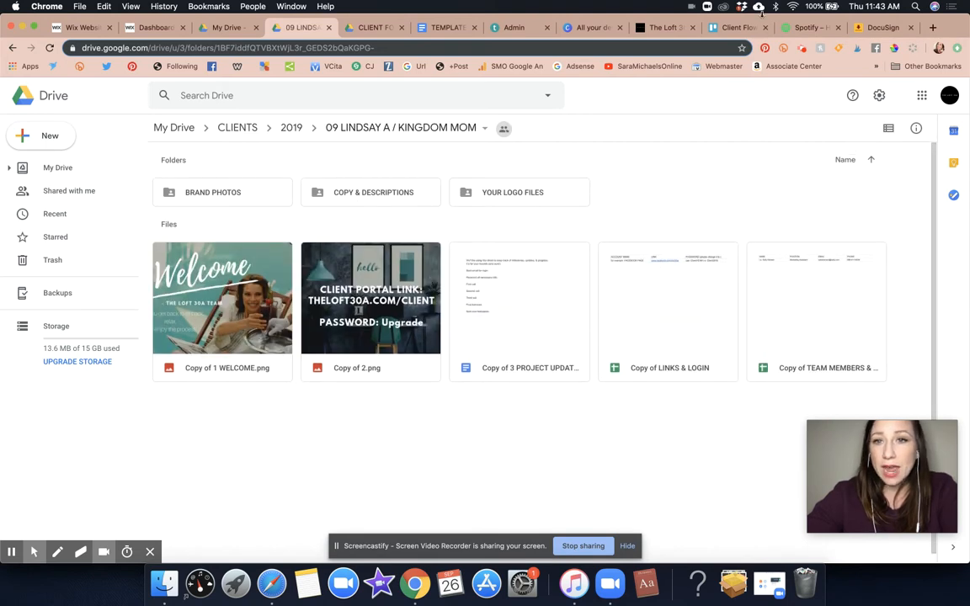
# - Upload the QUOTE AND CONTRACT PDF from the KINGDOM MOM folder into this client folder
pyautogui.click(44, 136)
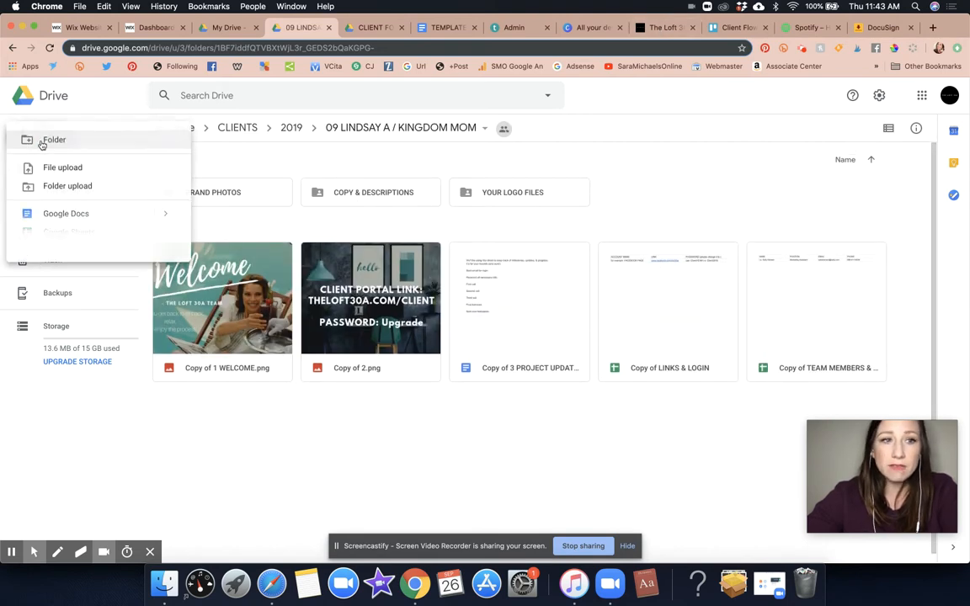
pyautogui.click(86, 173)
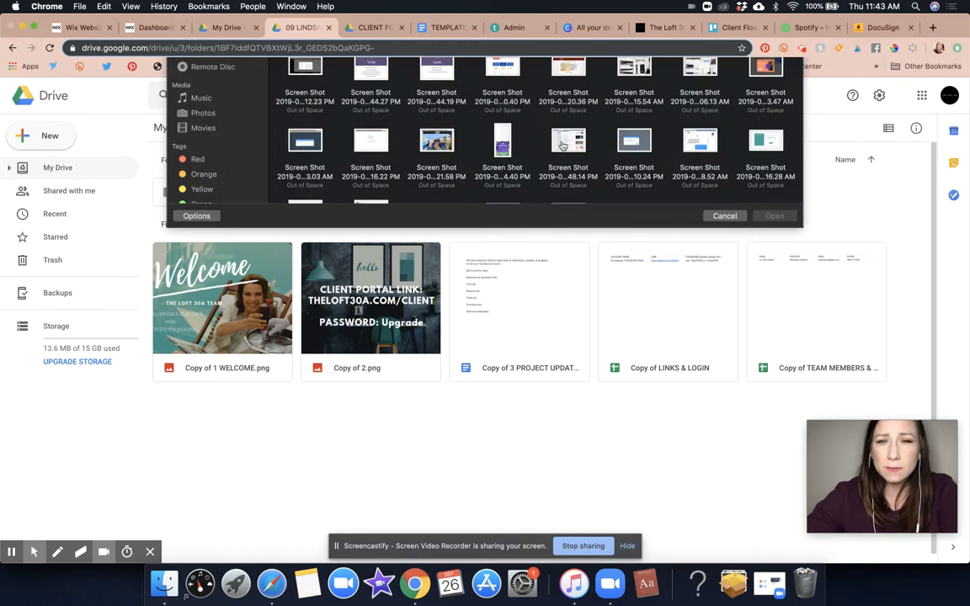
pyautogui.click(478, 75)
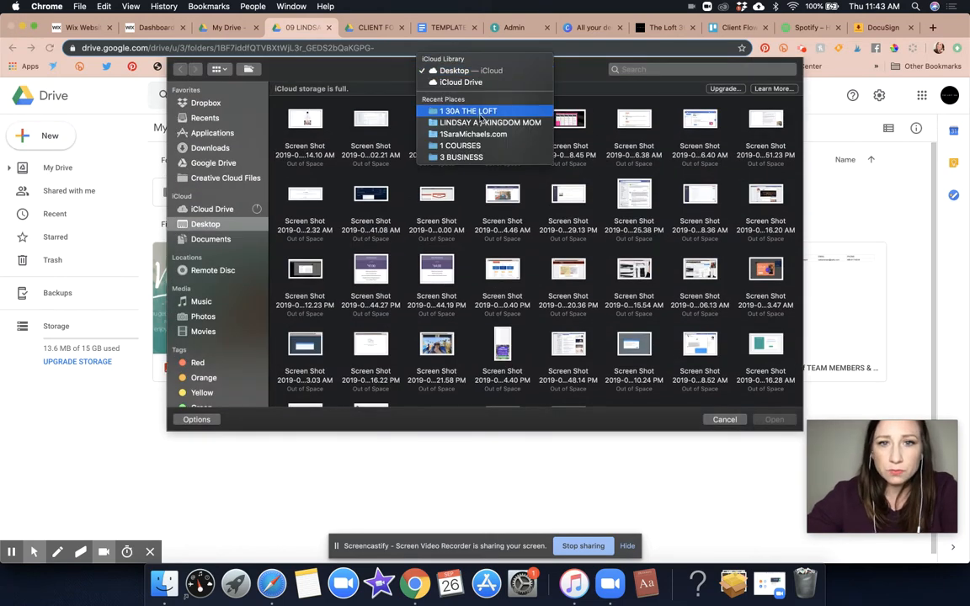
pyautogui.click(463, 108)
pyautogui.click(469, 70)
pyautogui.click(472, 192)
pyautogui.click(478, 74)
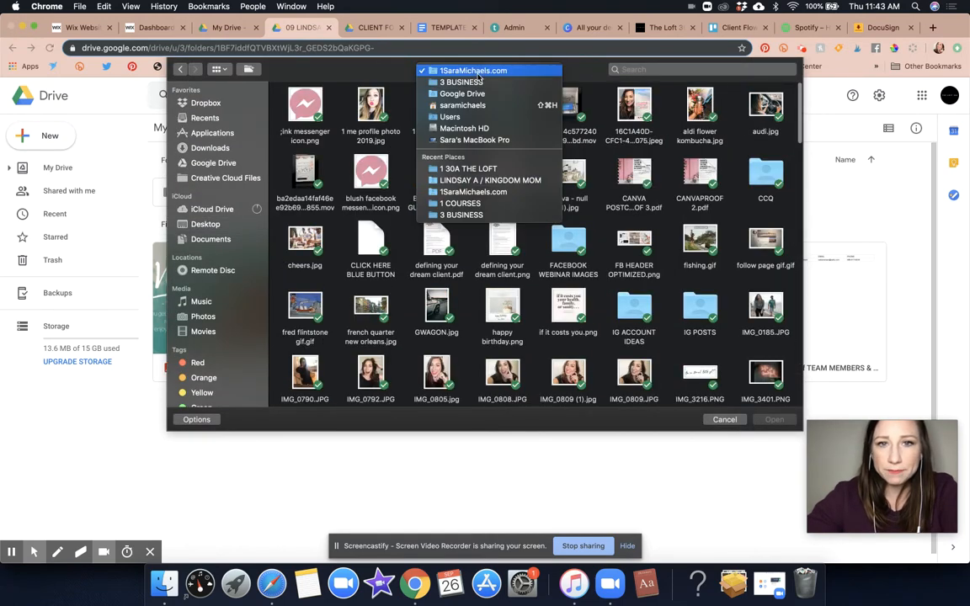
pyautogui.click(493, 181)
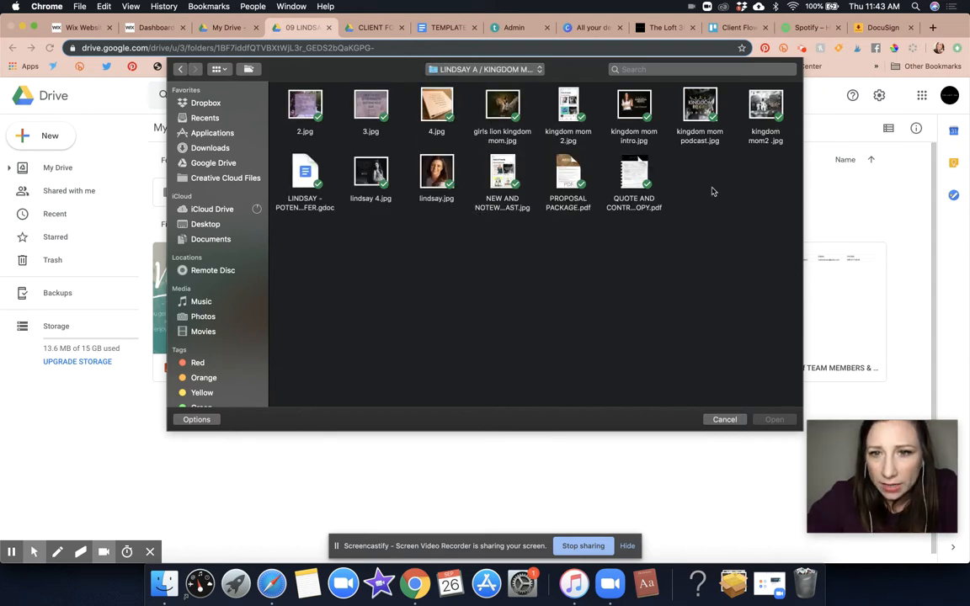
pyautogui.doubleClick(634, 171)
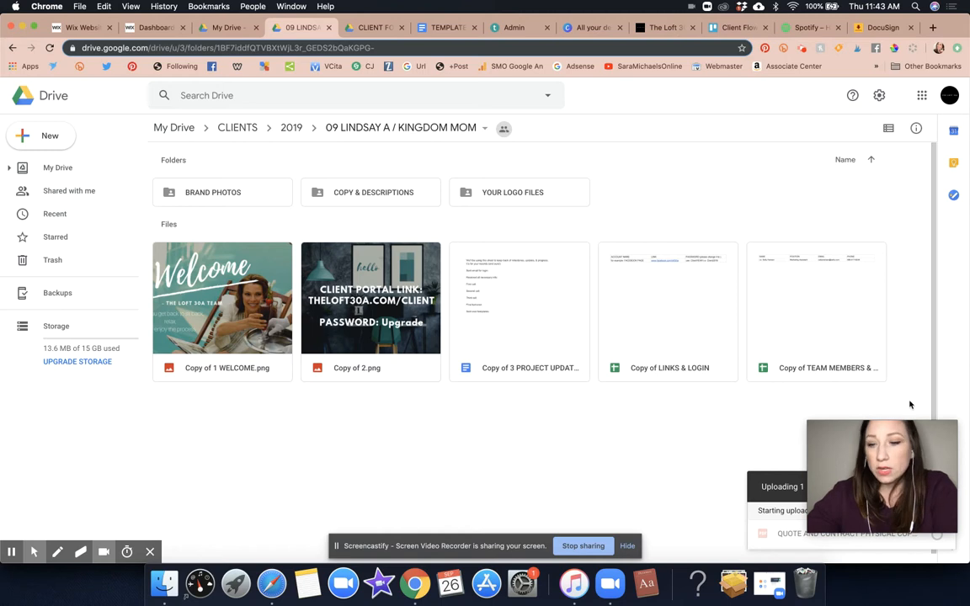
pyautogui.moveTo(890, 457); pyautogui.dragTo(891, 127)
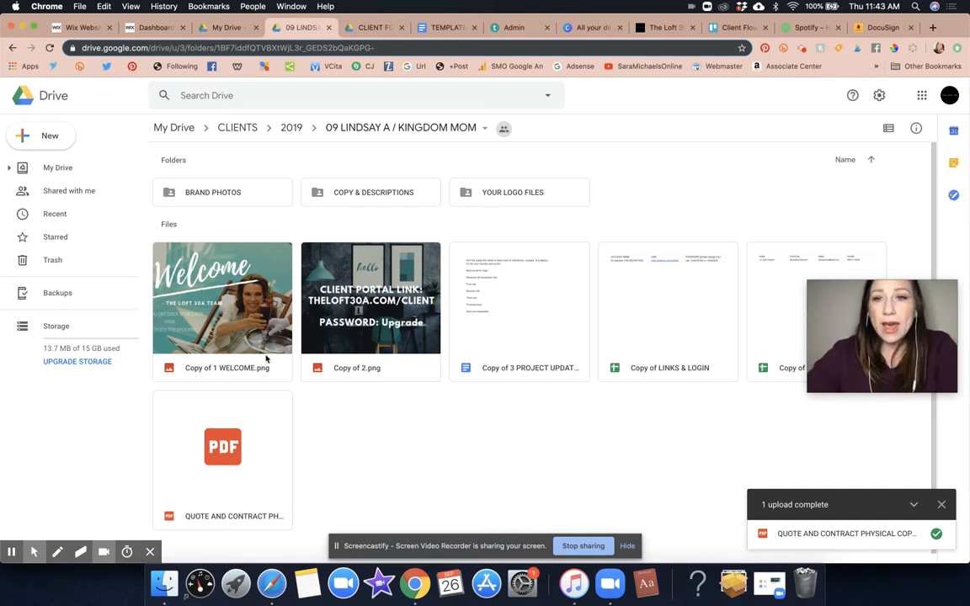
# - Switch to DocuSign, then enter bit.ly/smvaultinside in a new tab
pyautogui.click(876, 28)
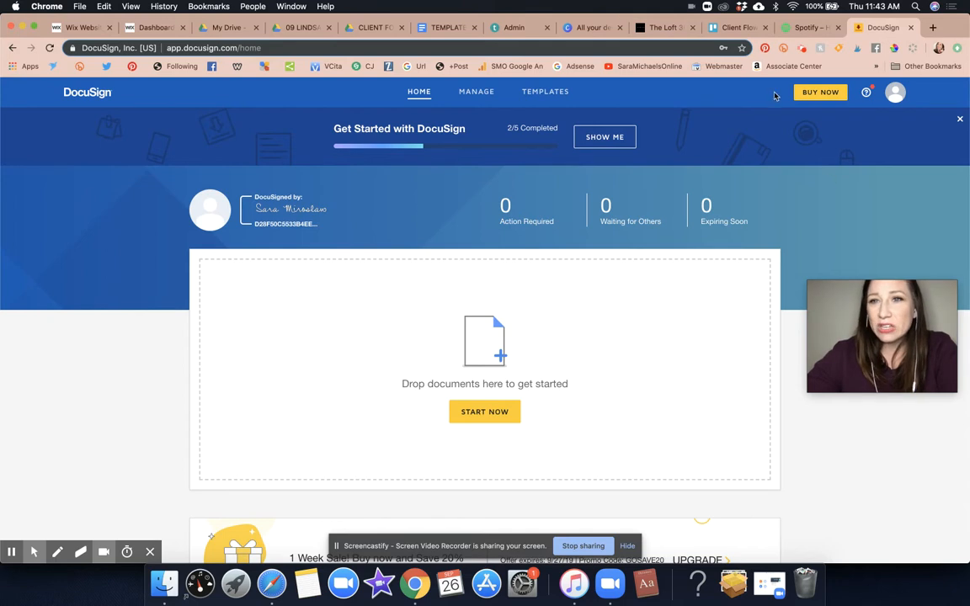
pyautogui.click(934, 27)
pyautogui.write('bit.ly/smvaultinside')
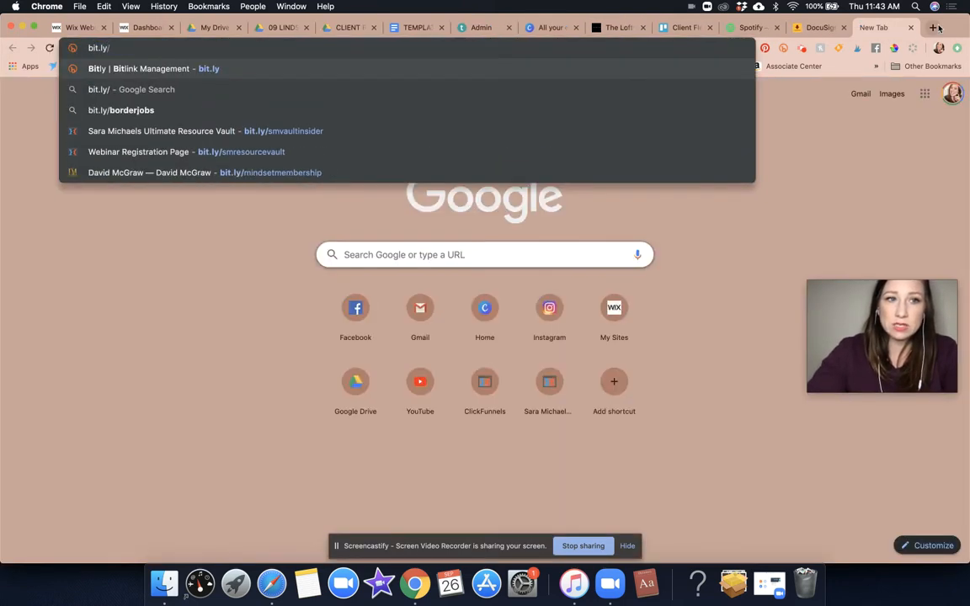
# - Load the resource vault and highlight its Business Tools + Organization heading
pyautogui.press('Return')
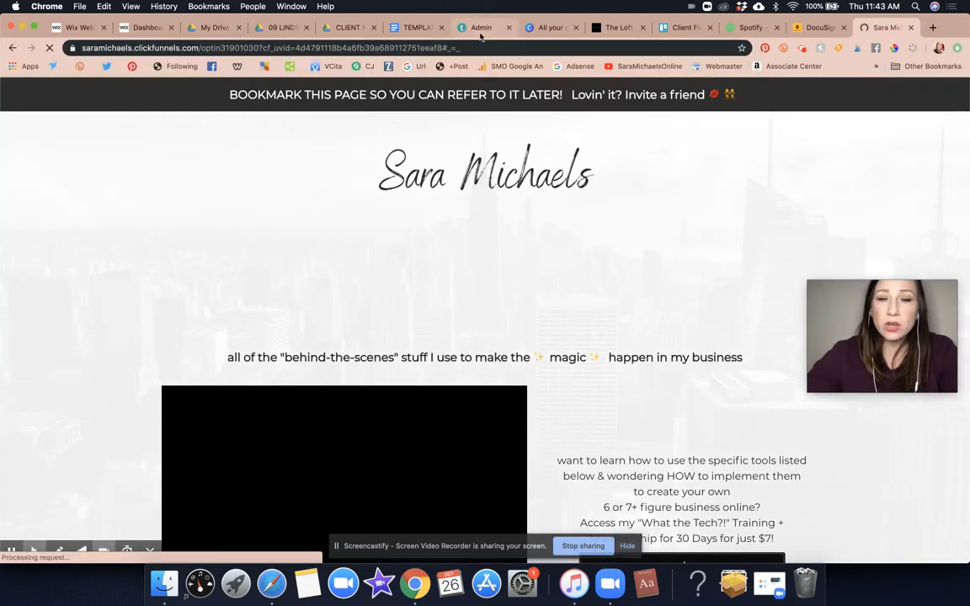
pyautogui.scroll(-10, 596, 224)
pyautogui.scroll(-20, 597, 224)
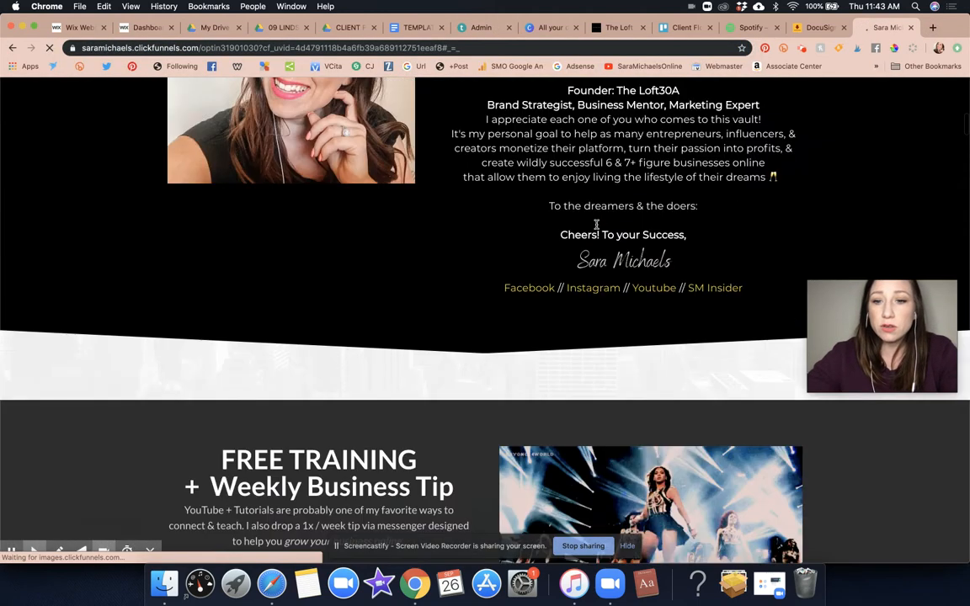
pyautogui.scroll(-20, 597, 228)
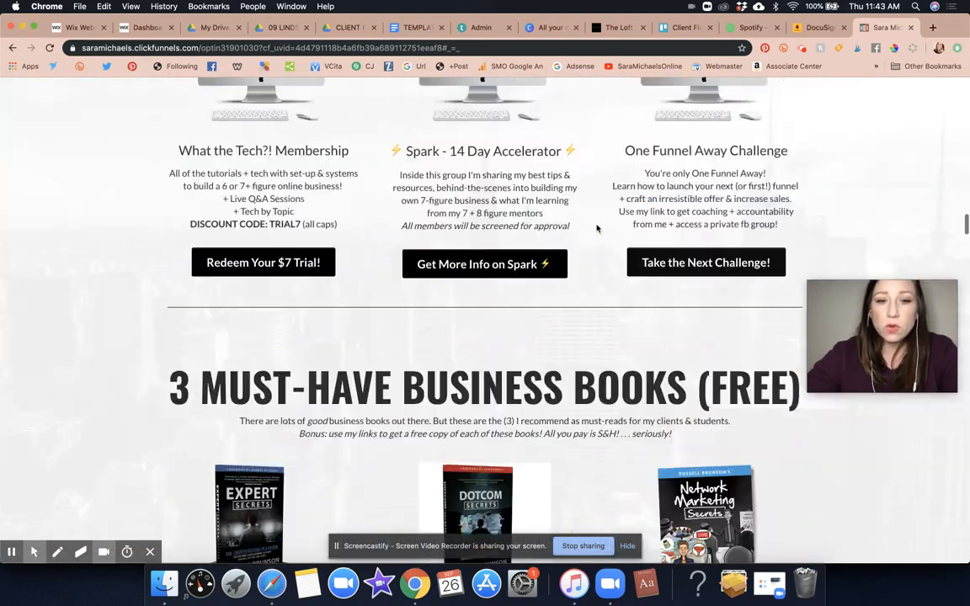
pyautogui.scroll(15, 597, 228)
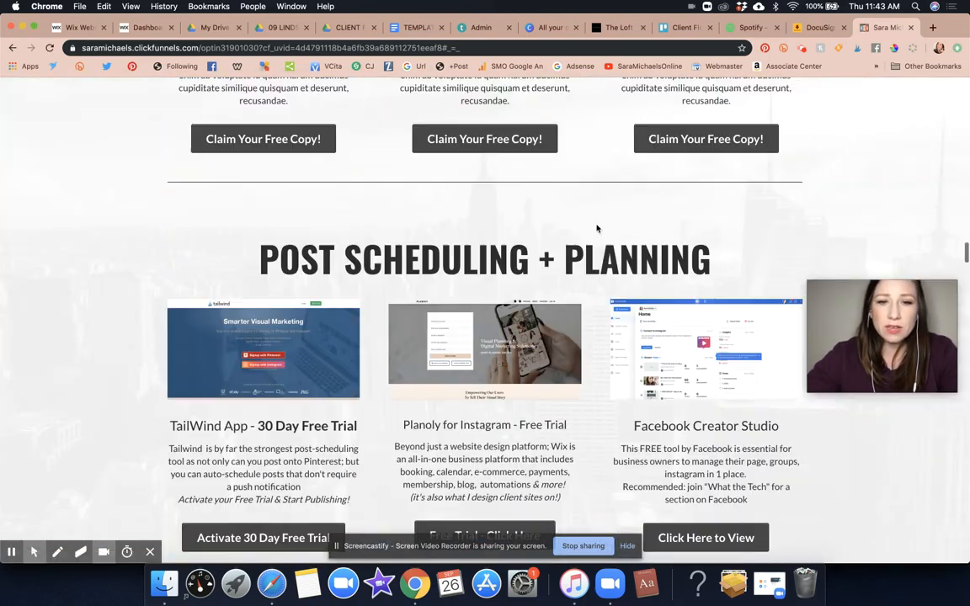
pyautogui.scroll(-20, 596, 228)
pyautogui.scroll(-3, 597, 228)
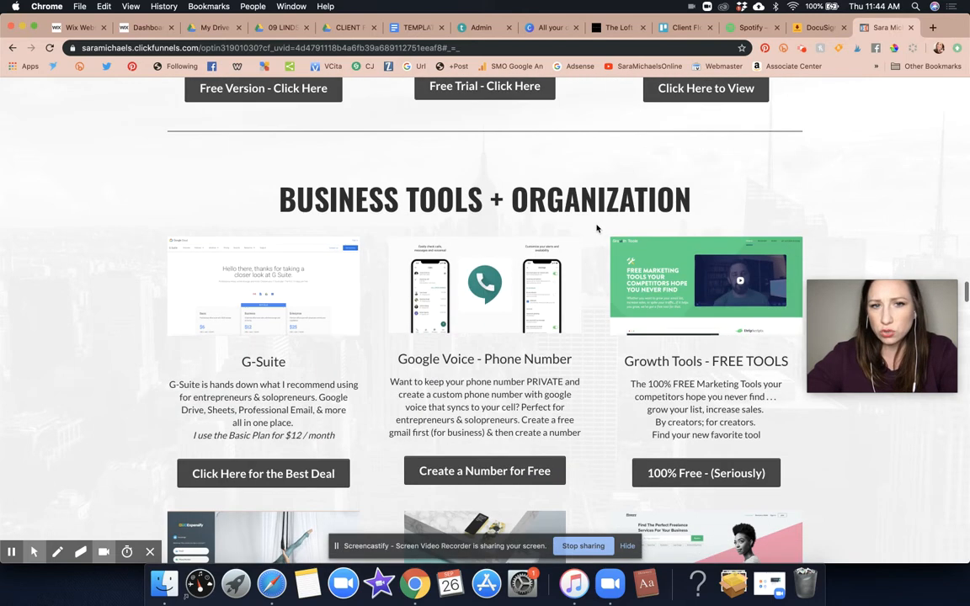
pyautogui.moveTo(286, 176); pyautogui.dragTo(735, 171)
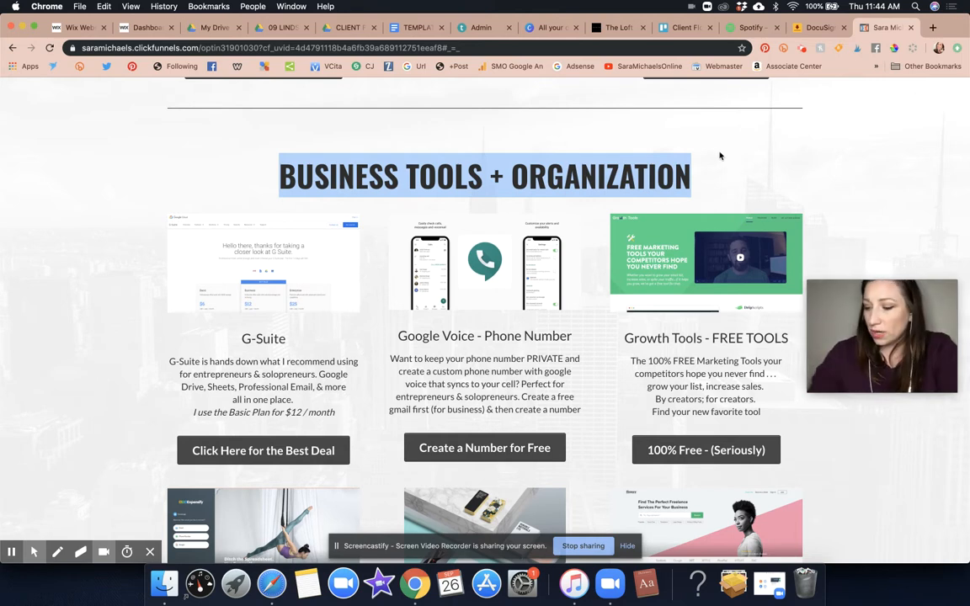
# - Return to the DocuSign home page, review it, and start a new envelope
pyautogui.click(817, 28)
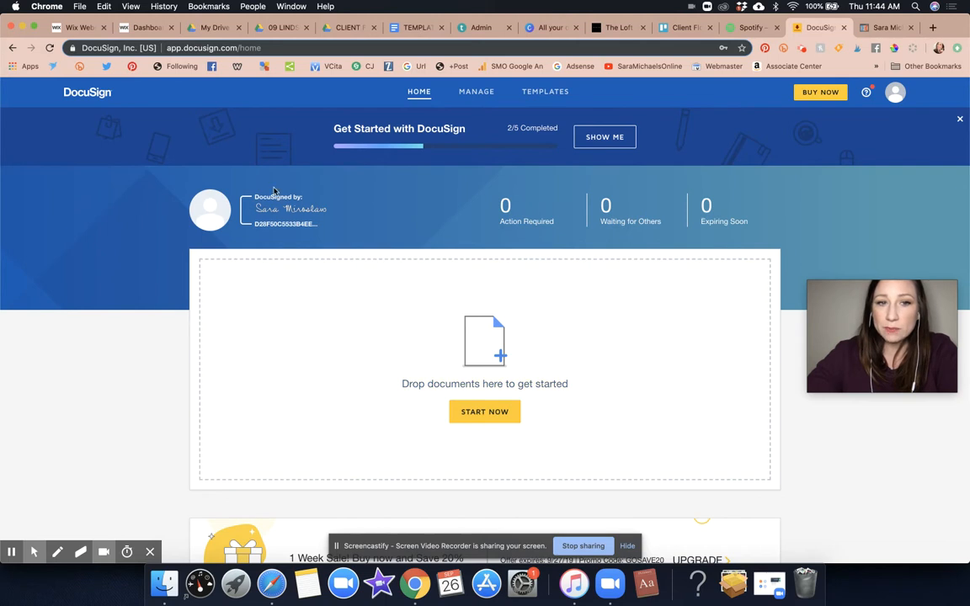
pyautogui.scroll(-5, 404, 229)
pyautogui.scroll(-1, 404, 232)
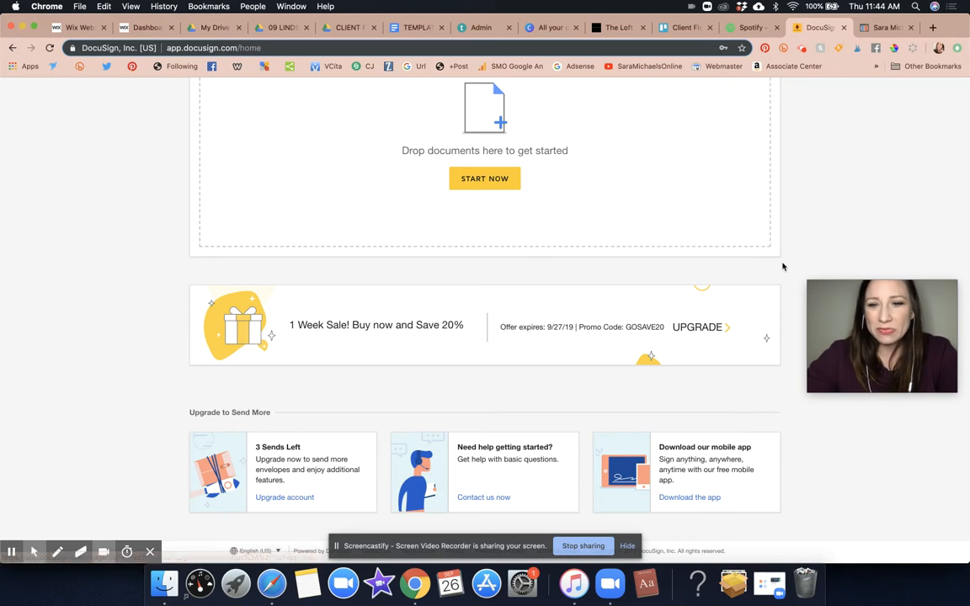
pyautogui.scroll(-1, 783, 266)
pyautogui.scroll(5, 782, 266)
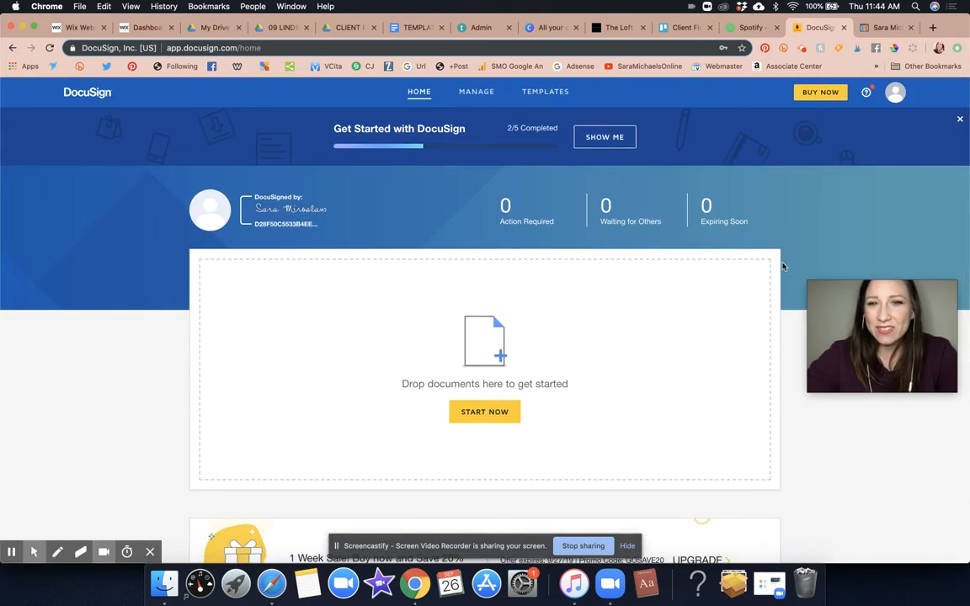
pyautogui.click(497, 410)
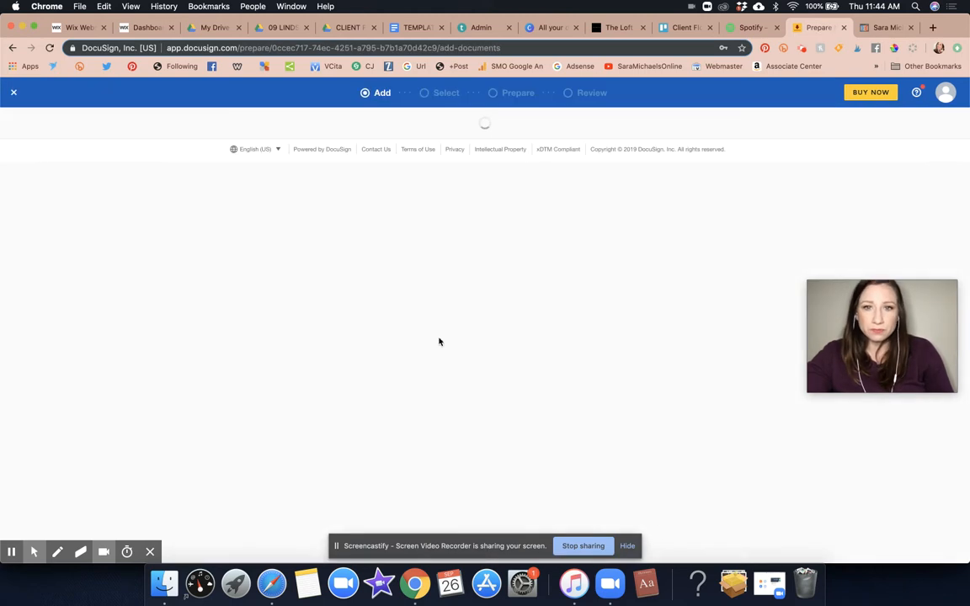
# - Add QUOTE AND CONTRACT PHYSICAL COPY.pdf to the envelope and continue to Add Recipients
pyautogui.click(498, 305)
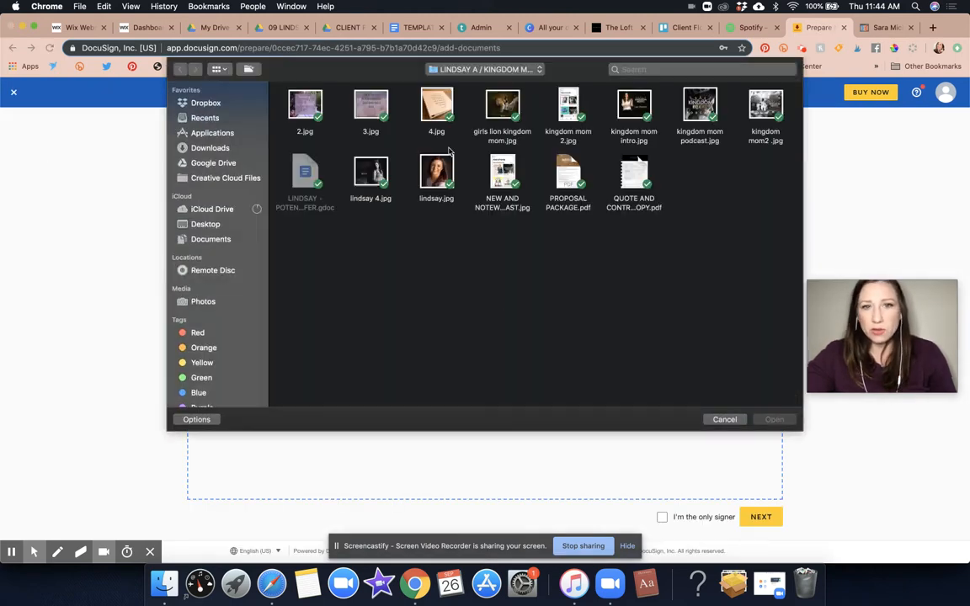
pyautogui.doubleClick(638, 174)
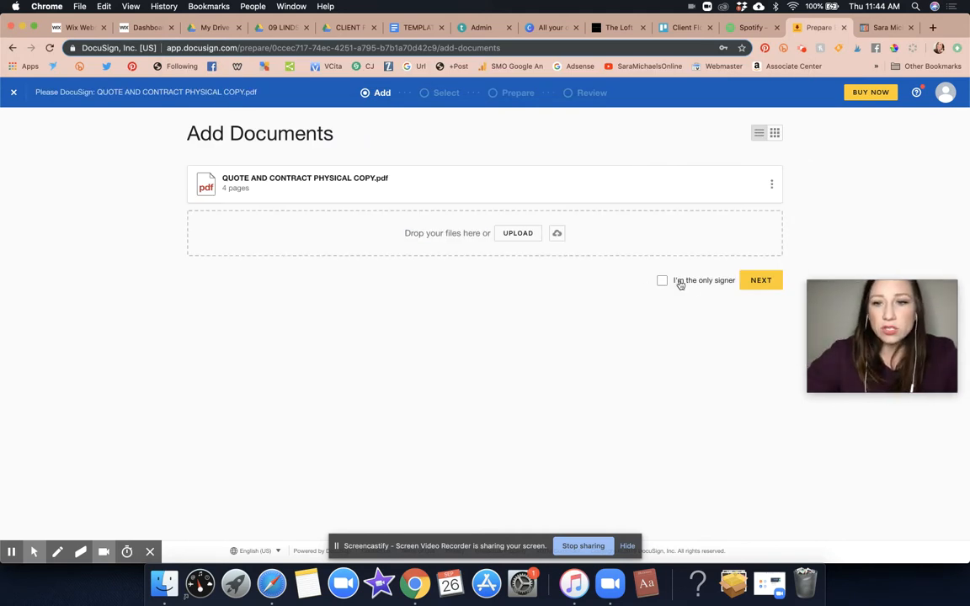
pyautogui.click(760, 280)
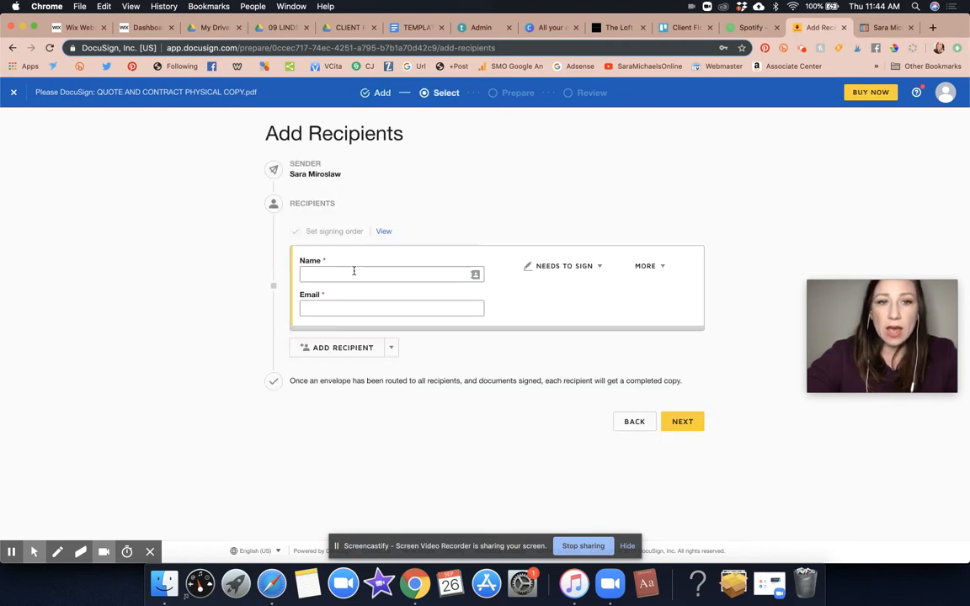
# - Fill in the first recipient from the saved contact and keep the role as Needs to Sign
pyautogui.click(363, 273)
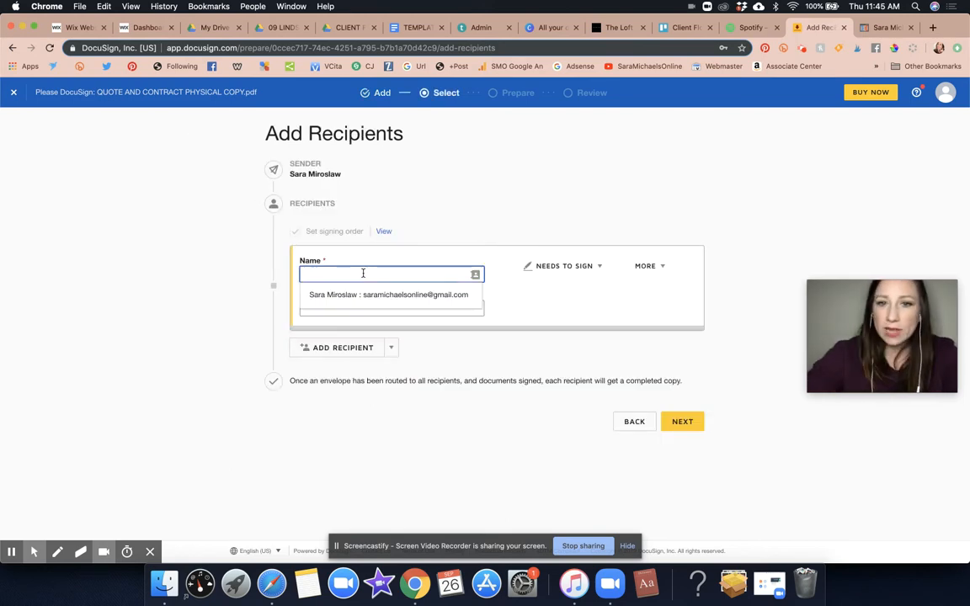
pyautogui.click(376, 296)
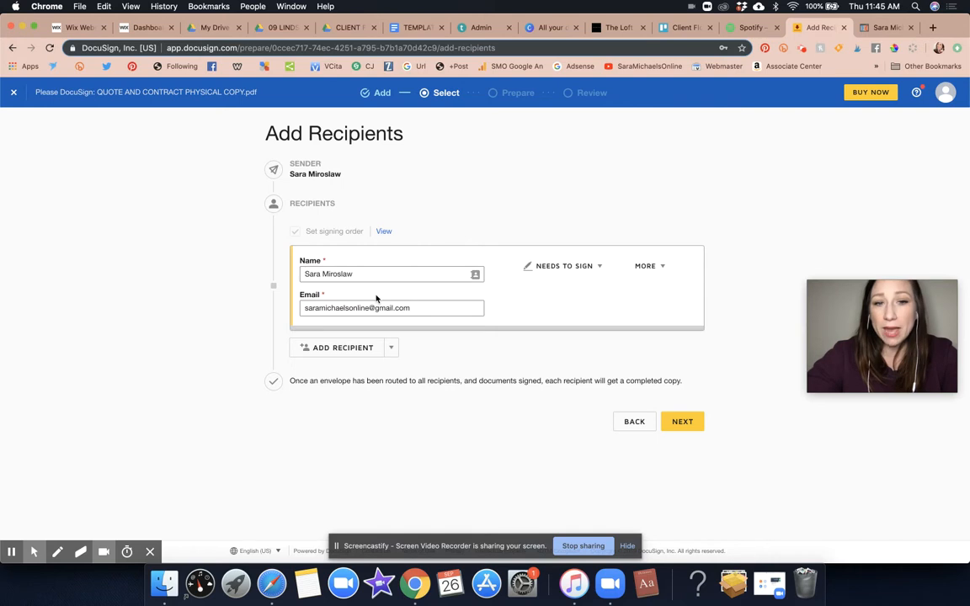
pyautogui.click(573, 267)
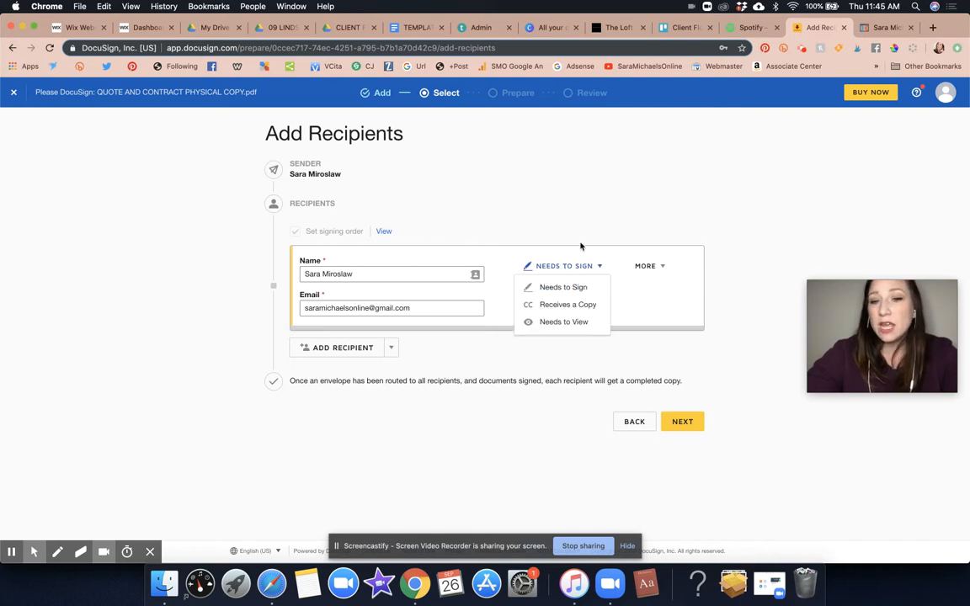
pyautogui.click(583, 210)
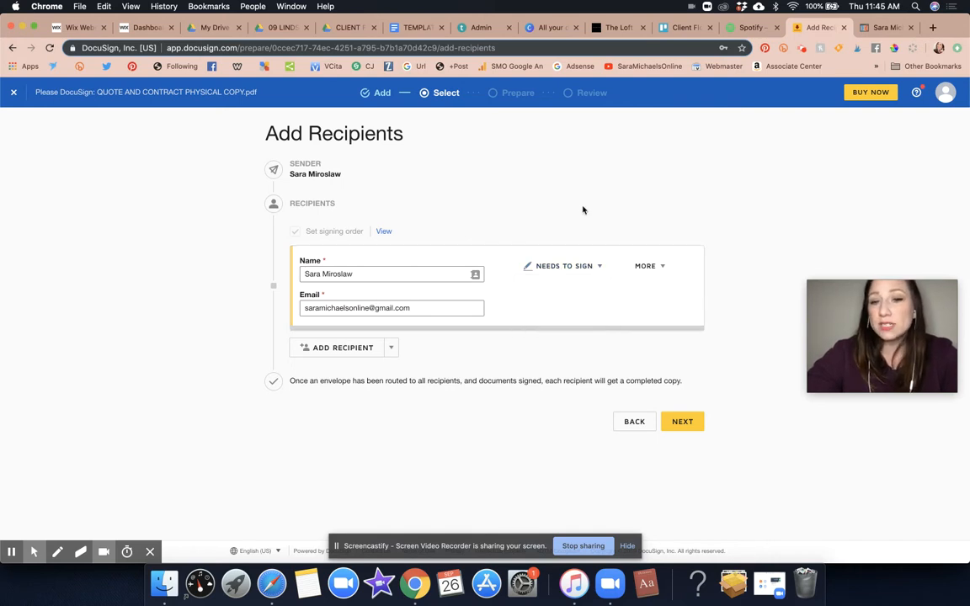
# - Add The Loft 30A with its e-mail as a second recipient who Receives a Copy, and continue
pyautogui.click(342, 348)
pyautogui.click(581, 358)
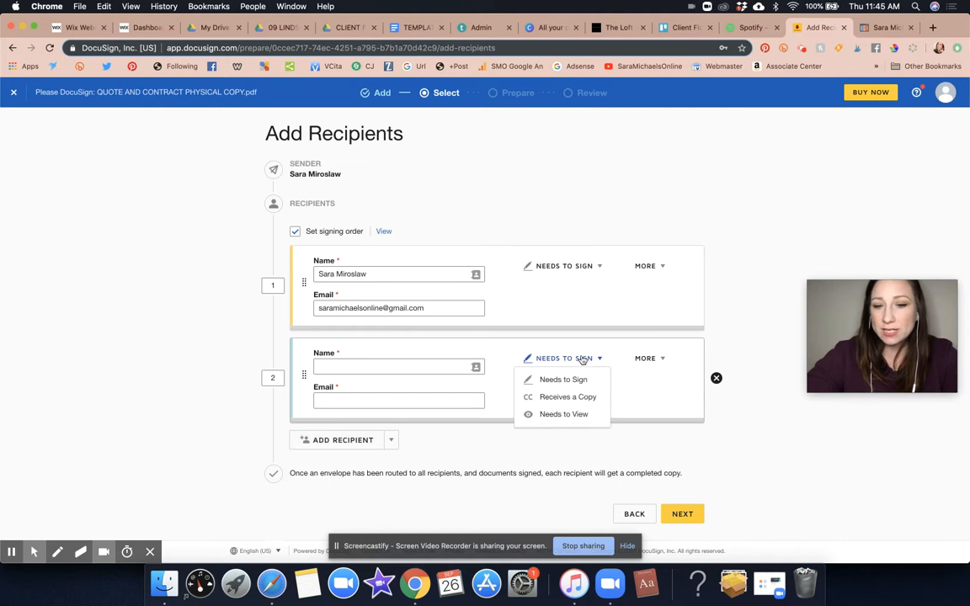
pyautogui.click(572, 397)
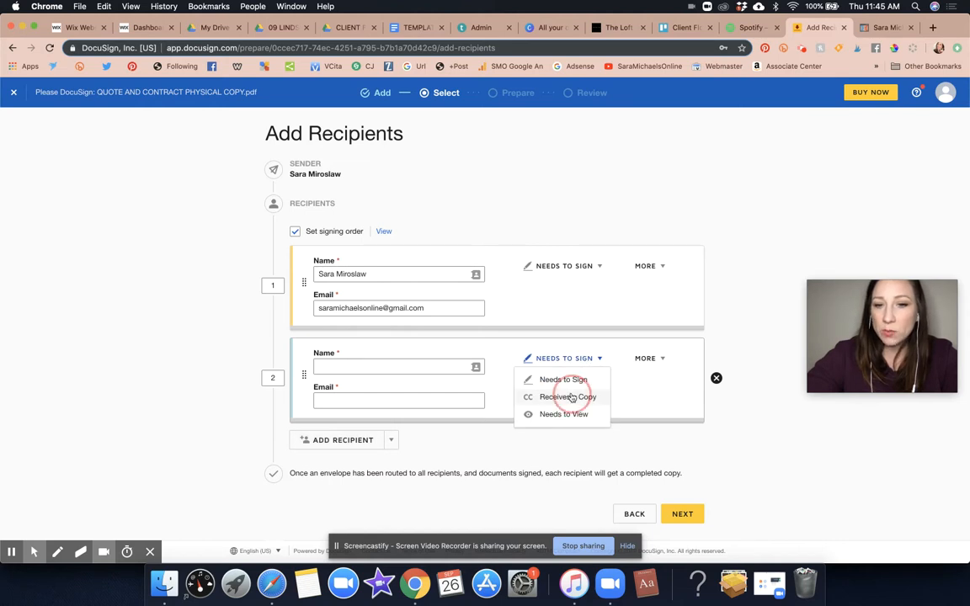
pyautogui.click(366, 368)
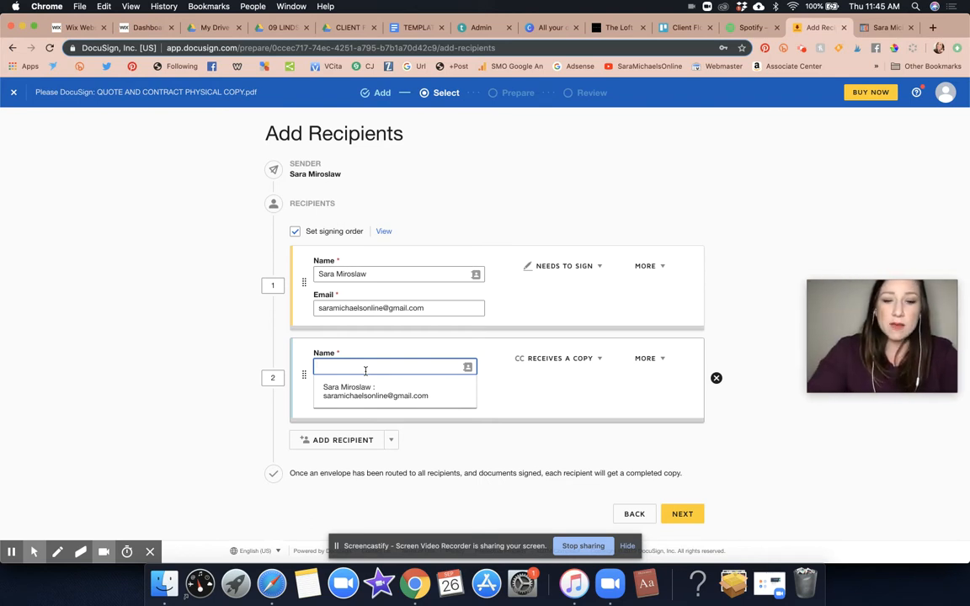
pyautogui.write('he Loft 30A')
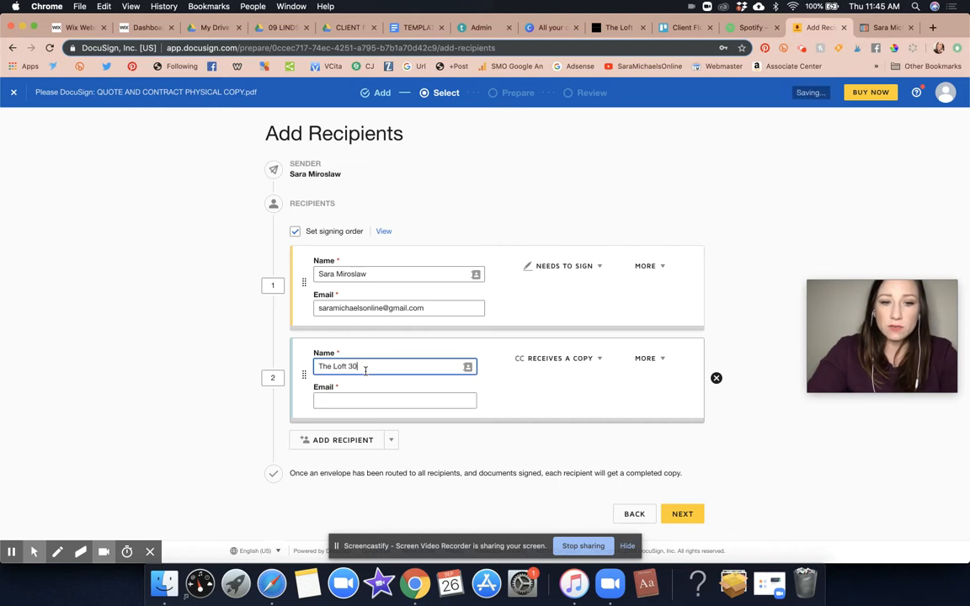
pyautogui.click(361, 402)
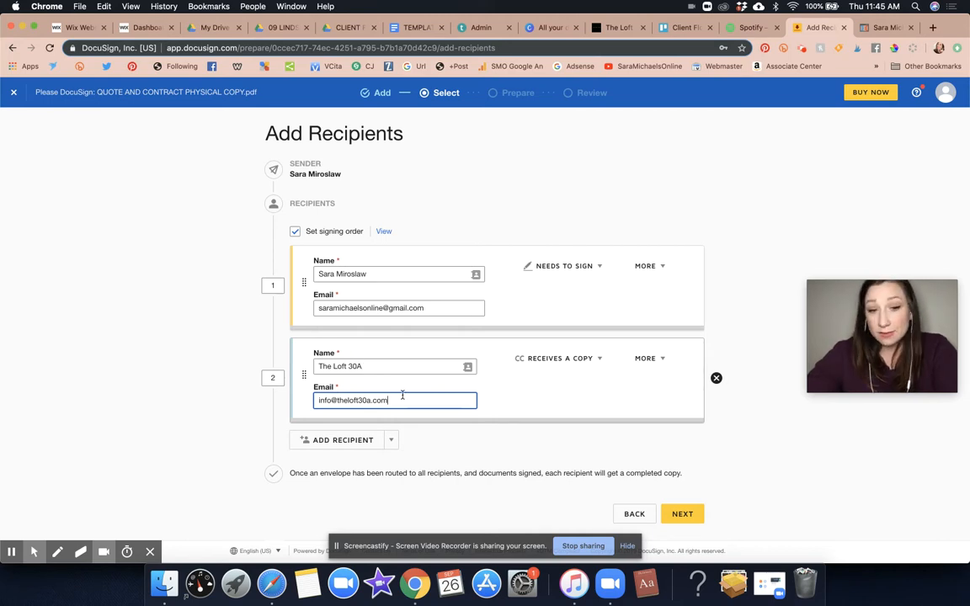
pyautogui.click(690, 514)
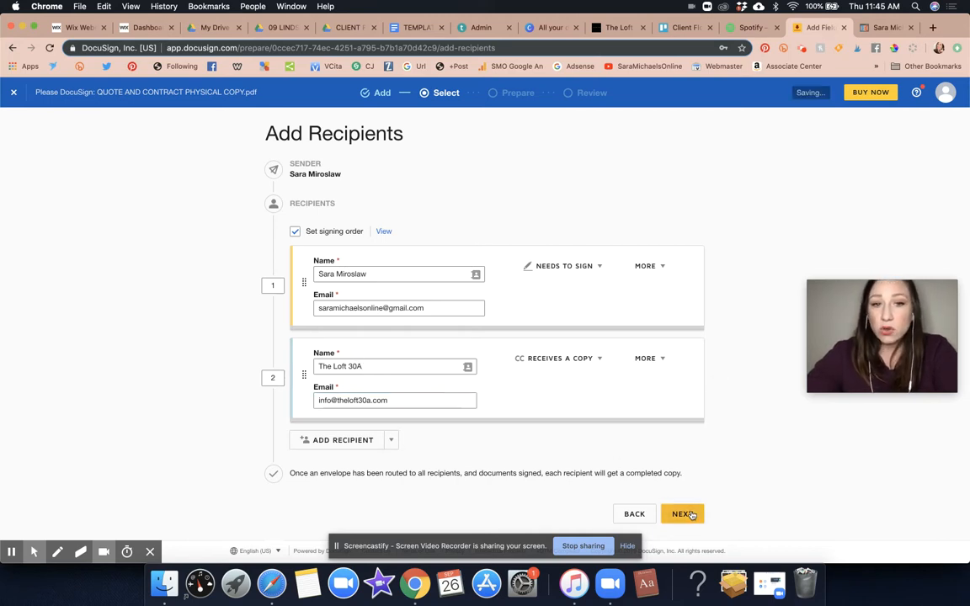
# - Place Signature, Date Signed and Full Name fields beside SIGNATURE, DATE SIGNED and NAME on page 1
pyautogui.scroll(-15, 531, 298)
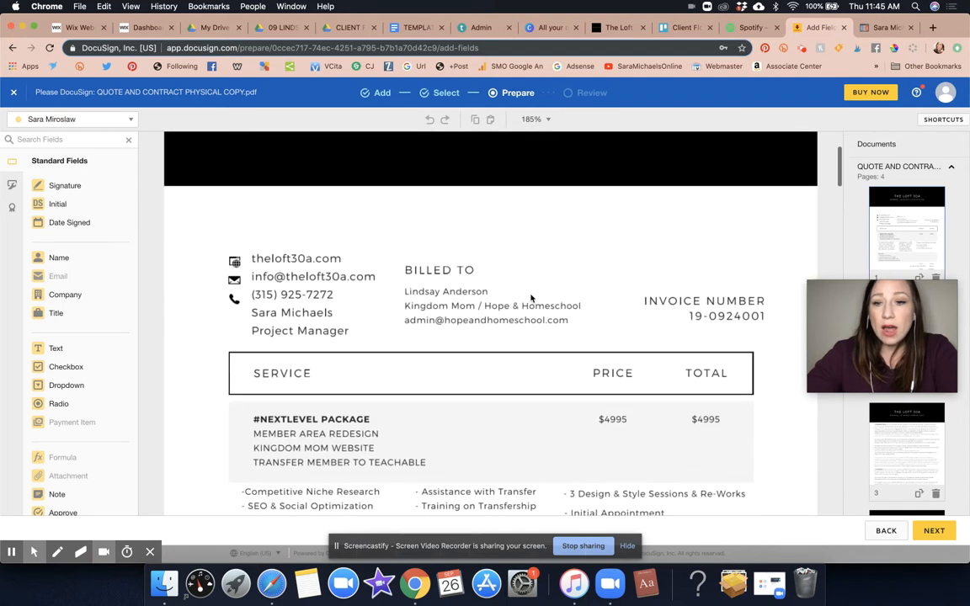
pyautogui.scroll(3, 531, 298)
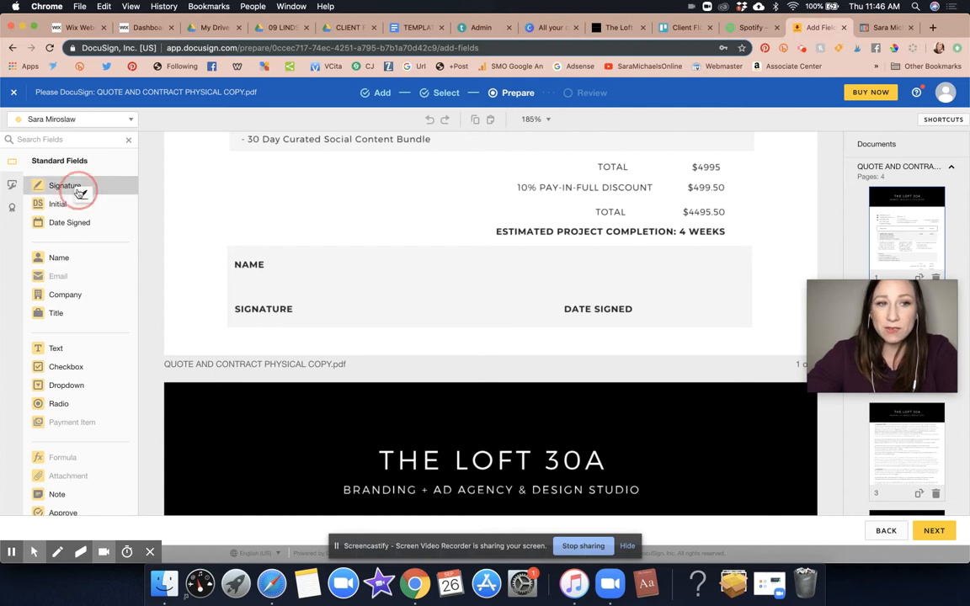
pyautogui.moveTo(78, 194); pyautogui.dragTo(282, 263)
pyautogui.moveTo(322, 296); pyautogui.dragTo(303, 284)
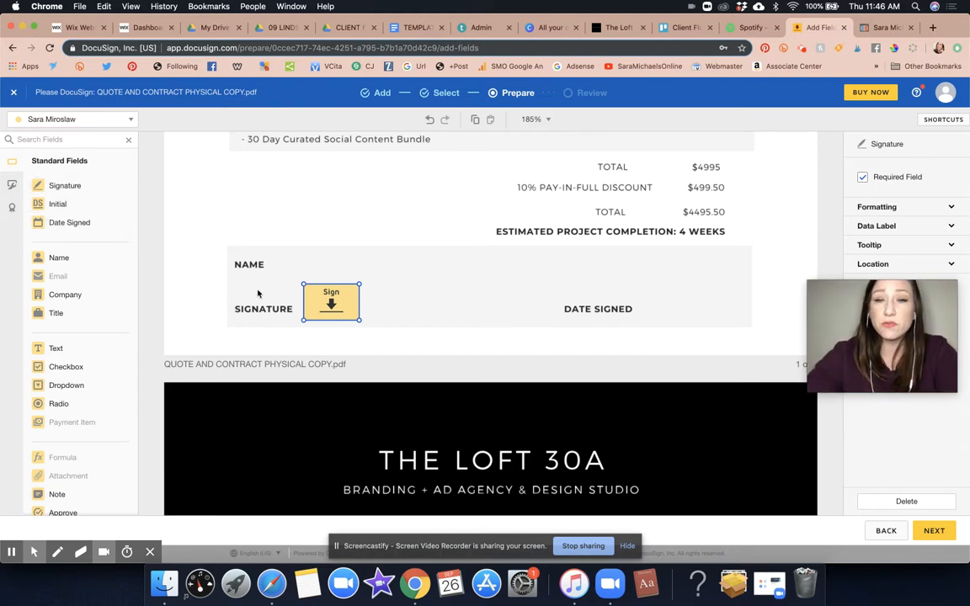
pyautogui.moveTo(74, 222); pyautogui.dragTo(637, 306)
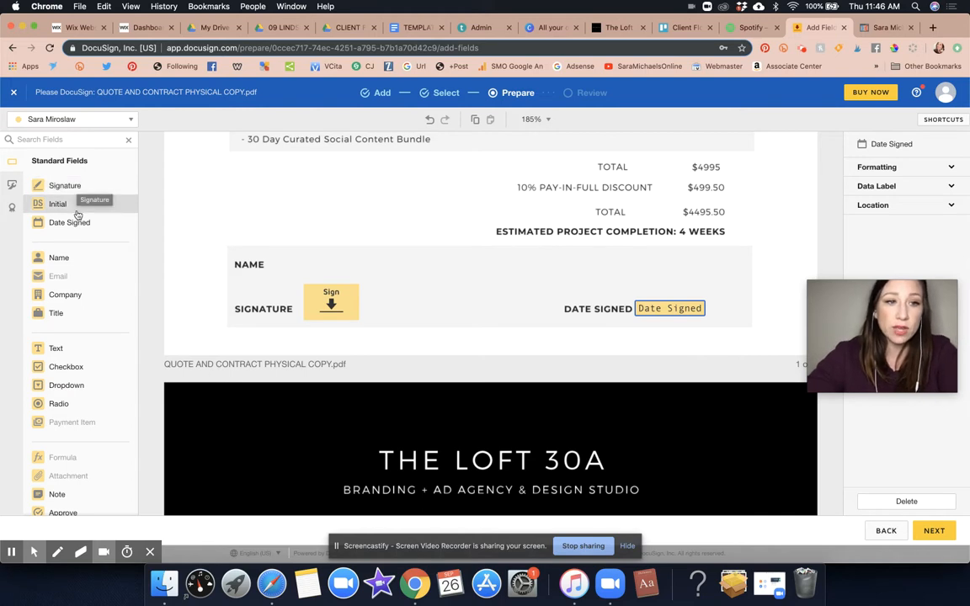
pyautogui.moveTo(73, 259)
pyautogui.mouseDown()
pyautogui.moveTo(346, 238)
pyautogui.moveTo(270, 262)
pyautogui.mouseUp()
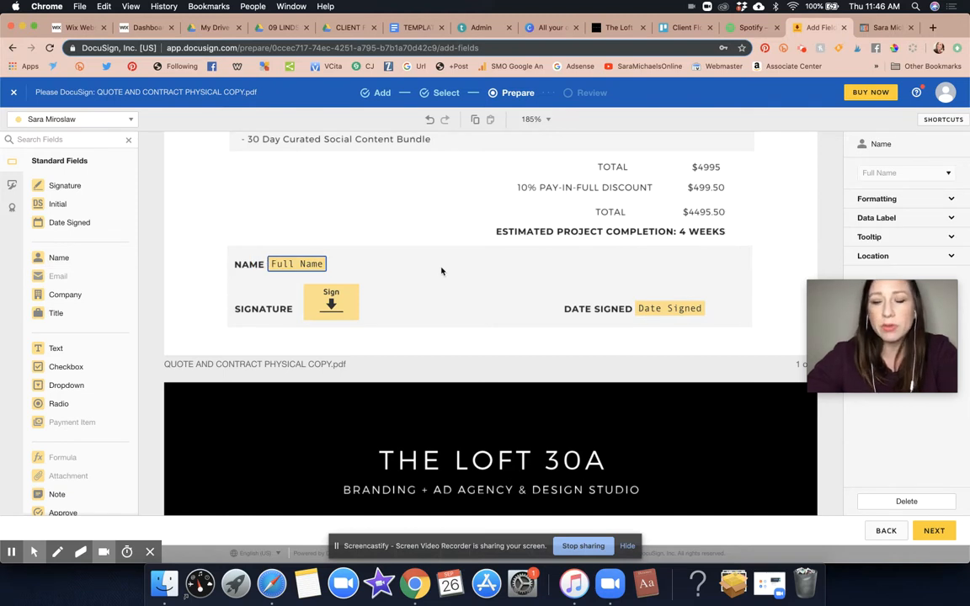
pyautogui.scroll(-15, 441, 271)
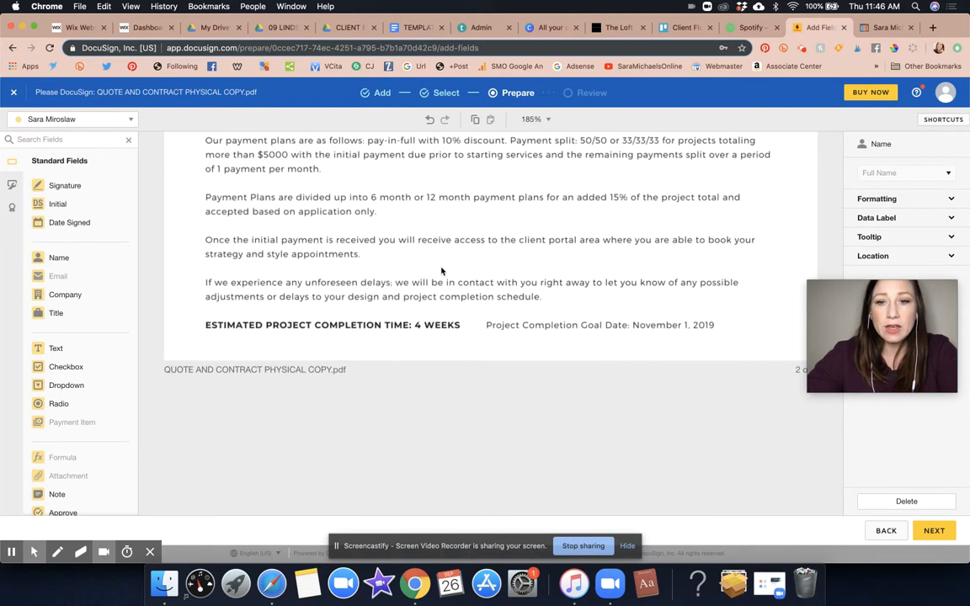
pyautogui.scroll(-1, 442, 271)
# - Add an Initial field beside the project completion goal date at the end of page 2
pyautogui.moveTo(58, 203); pyautogui.dragTo(742, 296)
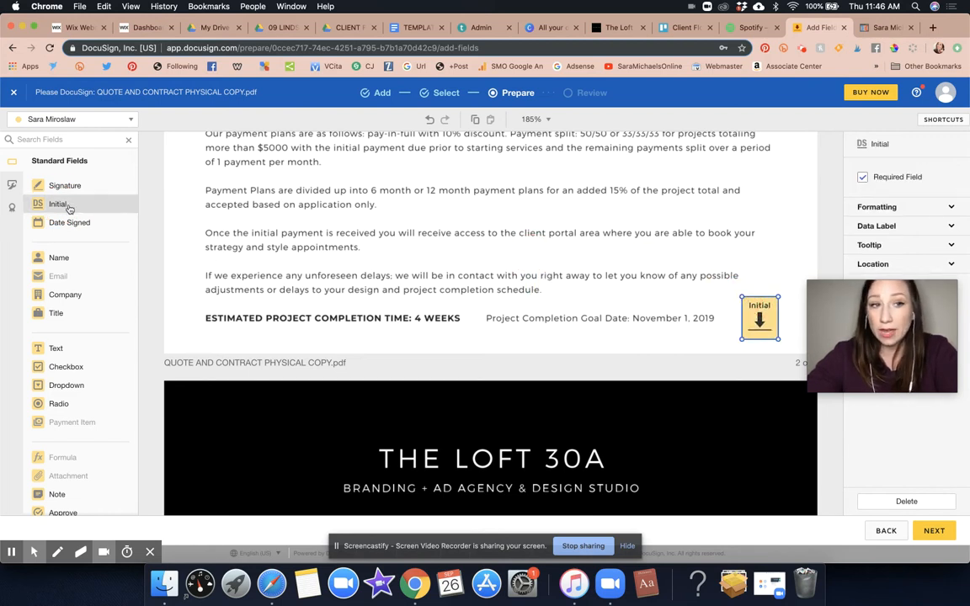
pyautogui.scroll(5, 510, 259)
pyautogui.scroll(10, 510, 258)
pyautogui.scroll(-12, 511, 258)
pyautogui.scroll(-4, 510, 258)
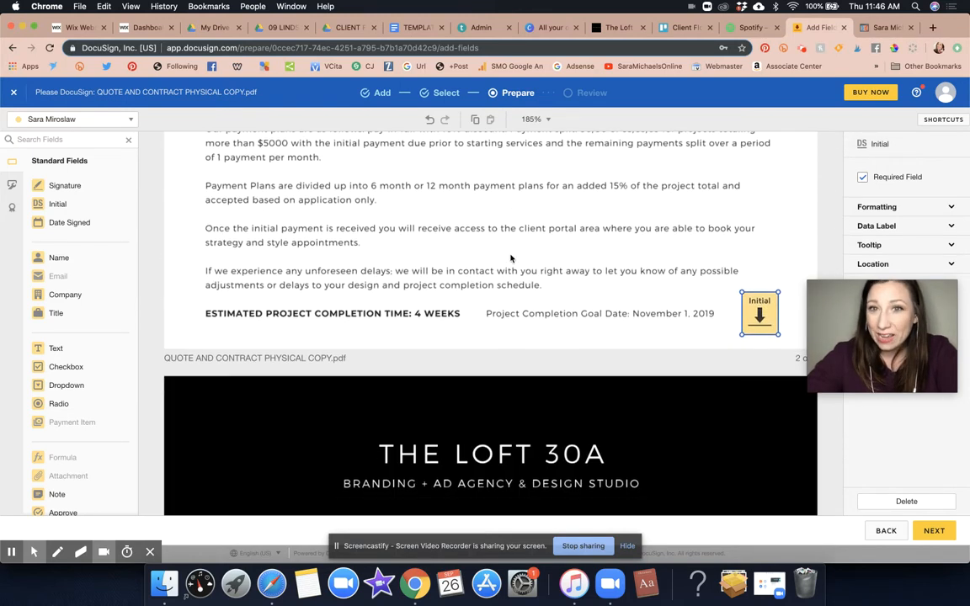
pyautogui.scroll(-1, 510, 259)
pyautogui.scroll(10, 511, 259)
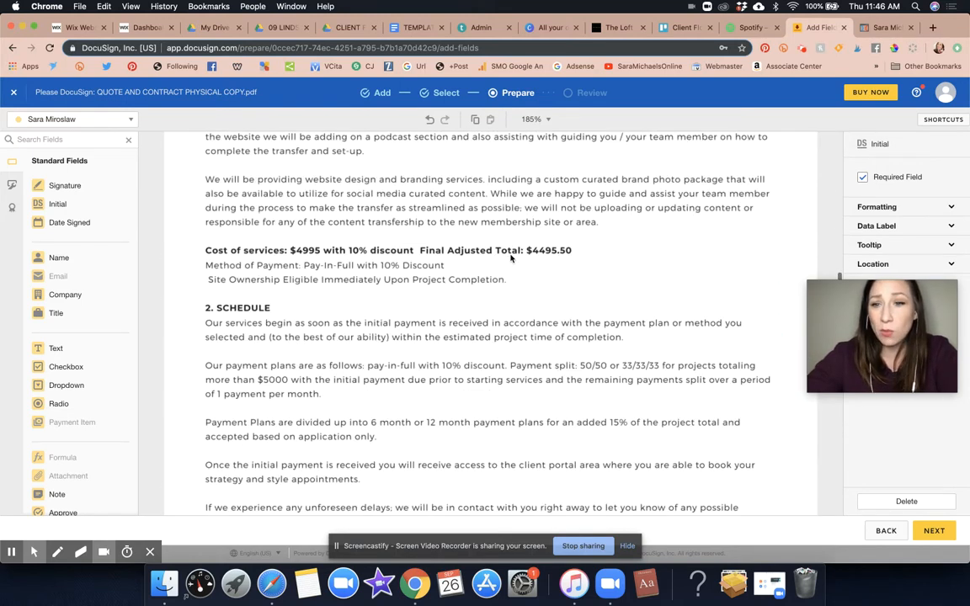
pyautogui.scroll(-12, 511, 259)
pyautogui.scroll(-1, 511, 259)
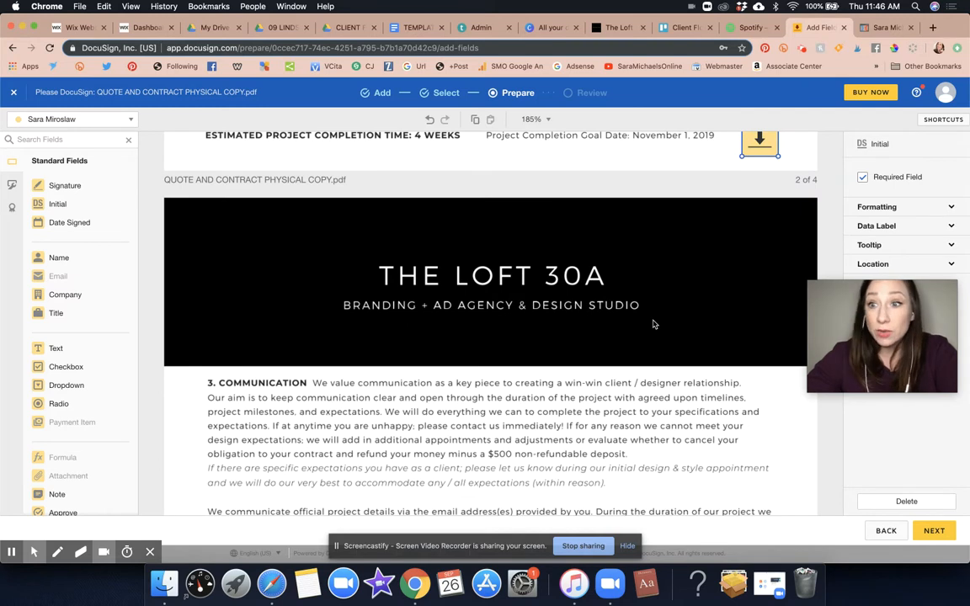
pyautogui.scroll(-15, 654, 325)
# - Add an Initial field in page 3's communication section and a Signature field on page 4's CLIENT Signed line
pyautogui.moveTo(54, 205); pyautogui.dragTo(759, 377)
pyautogui.scroll(-10, 760, 377)
pyautogui.scroll(-10, 761, 379)
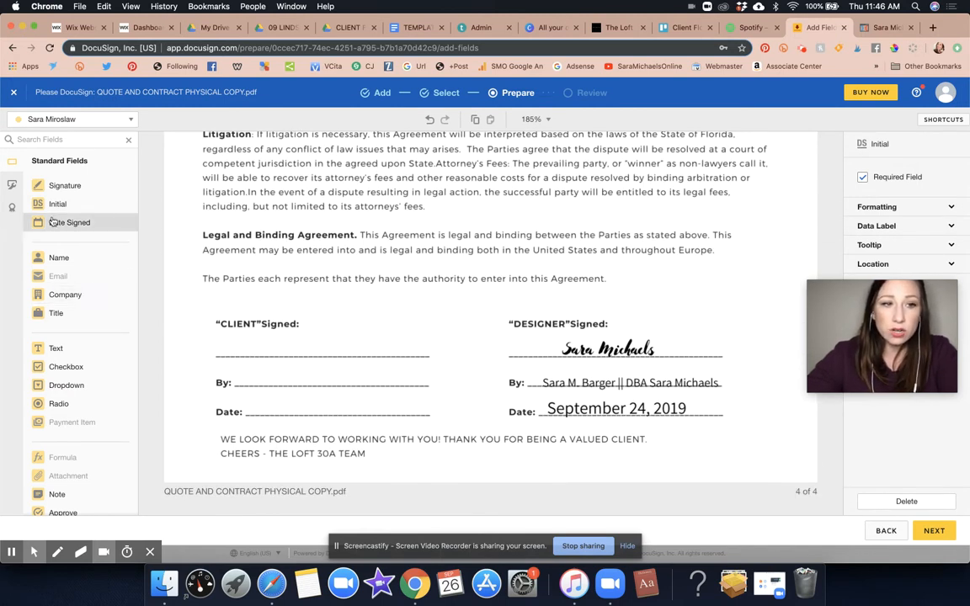
pyautogui.moveTo(50, 186)
pyautogui.mouseDown()
pyautogui.moveTo(153, 267)
pyautogui.moveTo(312, 337)
pyautogui.moveTo(308, 327)
pyautogui.mouseUp()
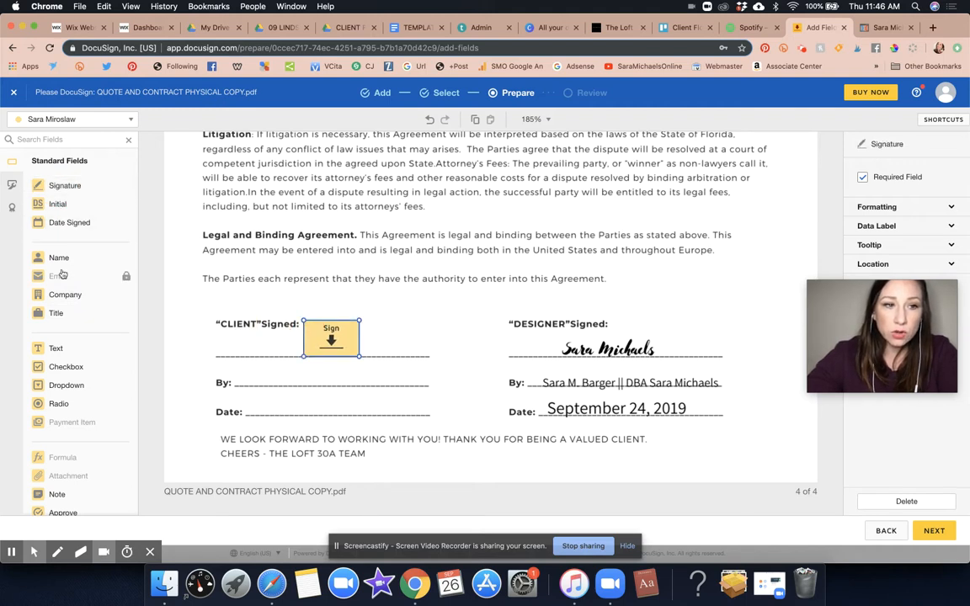
# - Place Full Name and Date Signed fields on the CLIENT By: and Date: lines of page 4
pyautogui.moveTo(61, 257); pyautogui.dragTo(241, 375)
pyautogui.moveTo(60, 222); pyautogui.dragTo(247, 405)
pyautogui.scroll(20, 427, 352)
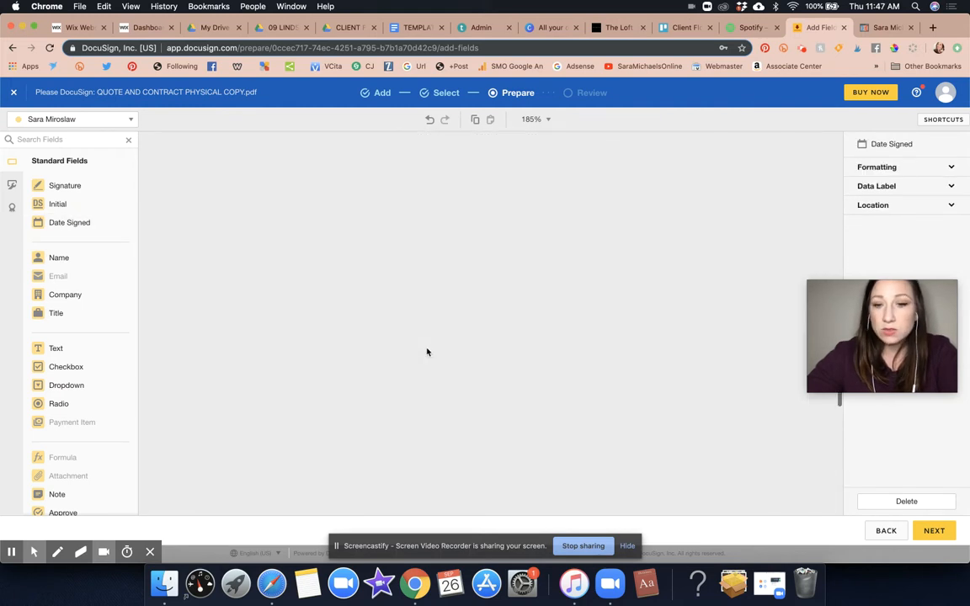
pyautogui.scroll(-20, 427, 352)
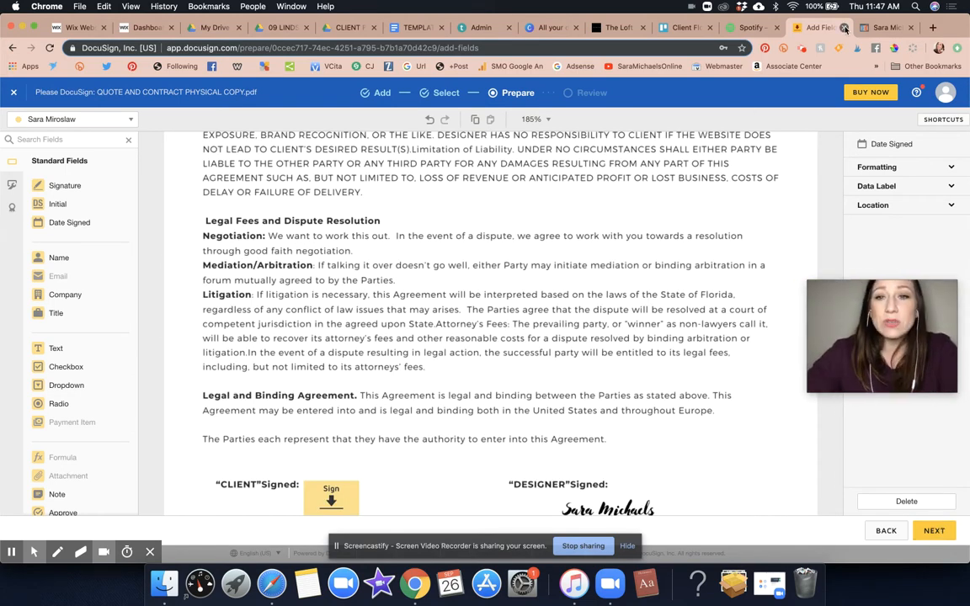
pyautogui.scroll(20, 563, 195)
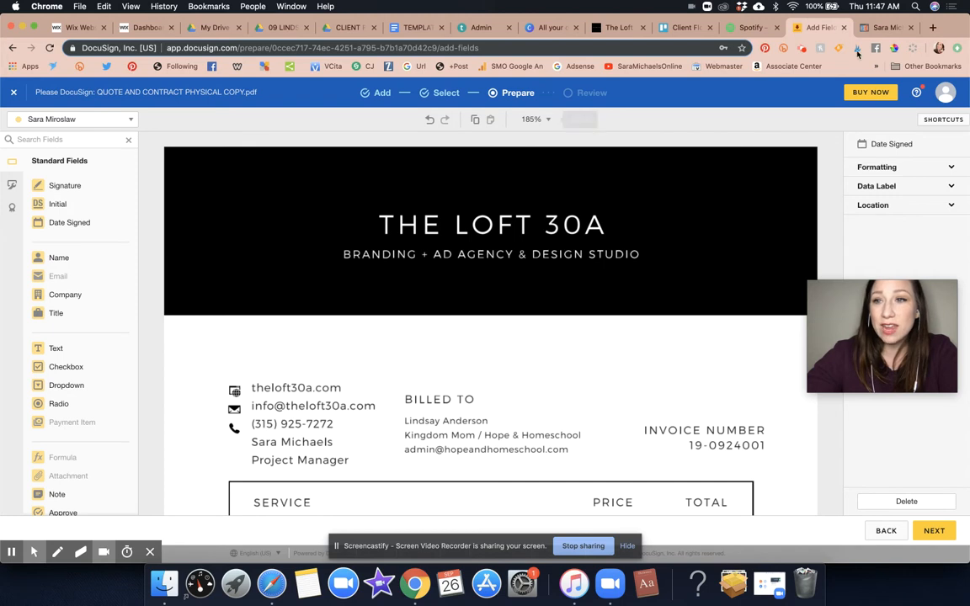
# - Open the account admin area in a new tab and close the document preparation tab
pyautogui.click(944, 93)
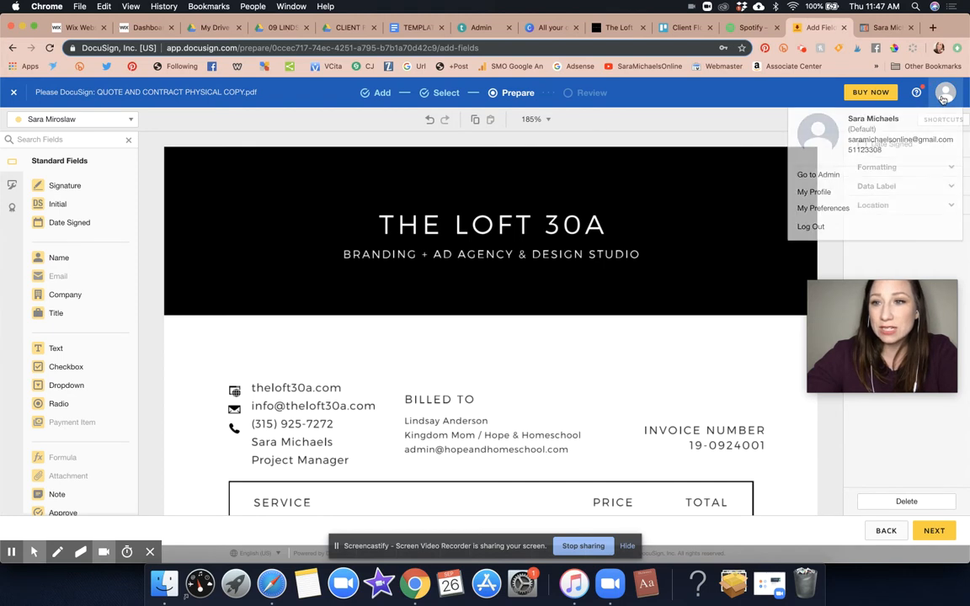
pyautogui.click(819, 175)
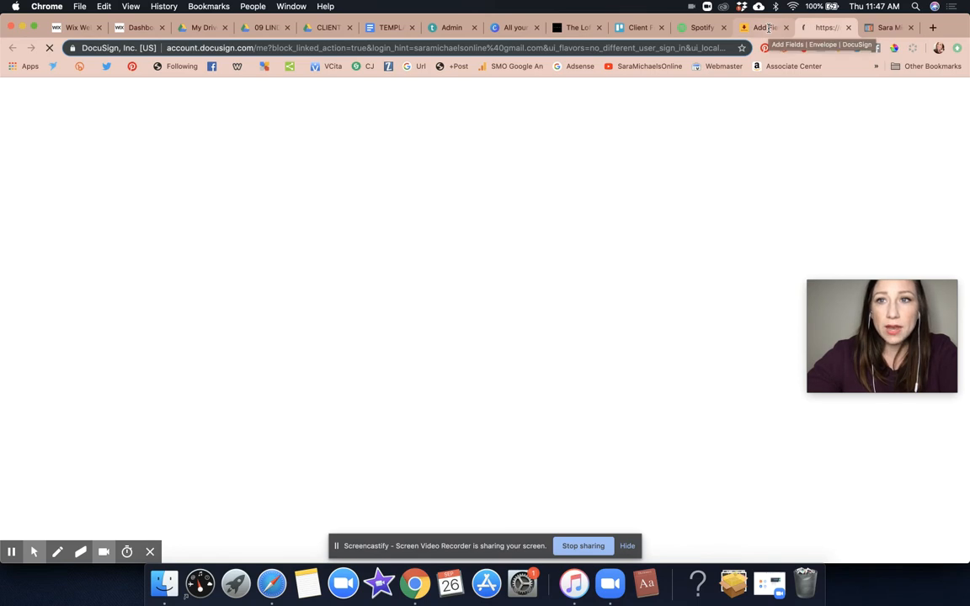
pyautogui.click(757, 28)
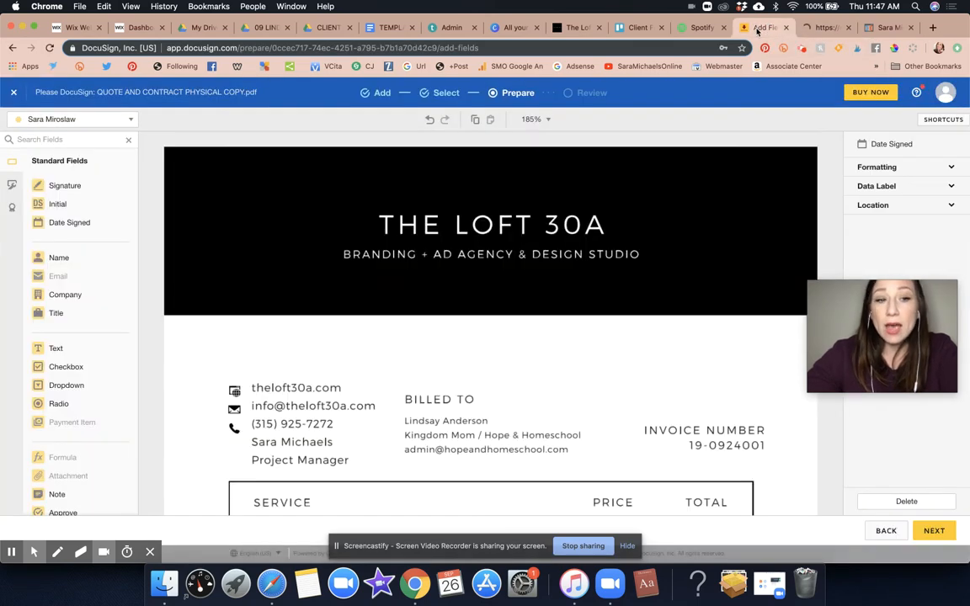
pyautogui.click(787, 27)
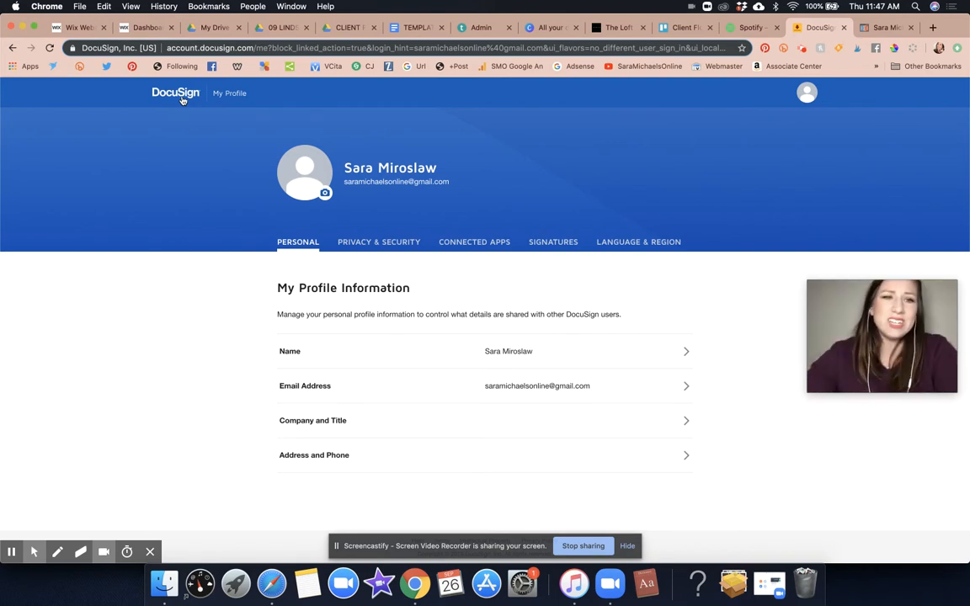
pyautogui.click(808, 92)
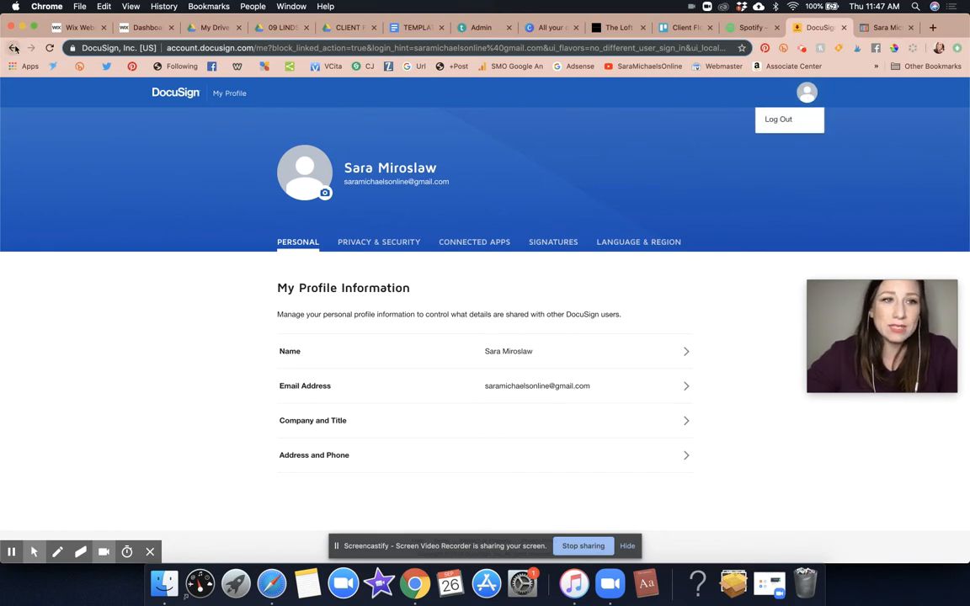
# - Go to docusign from the address bar and log in with the saved password
pyautogui.click(238, 48)
pyautogui.write('dosc')
pyautogui.press('BackSpace')
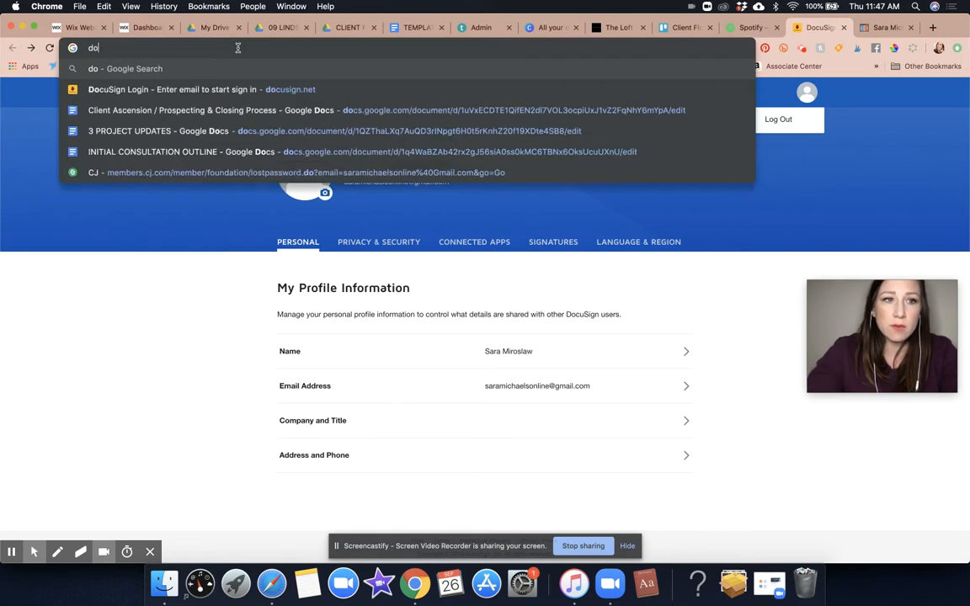
pyautogui.write('cusign.')
pyautogui.press('Return')
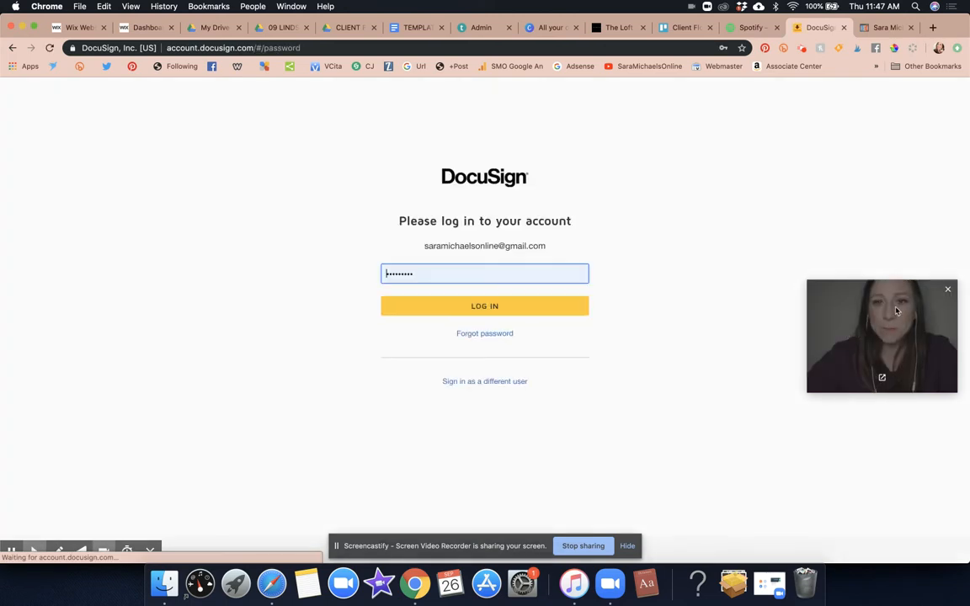
pyautogui.click(509, 277)
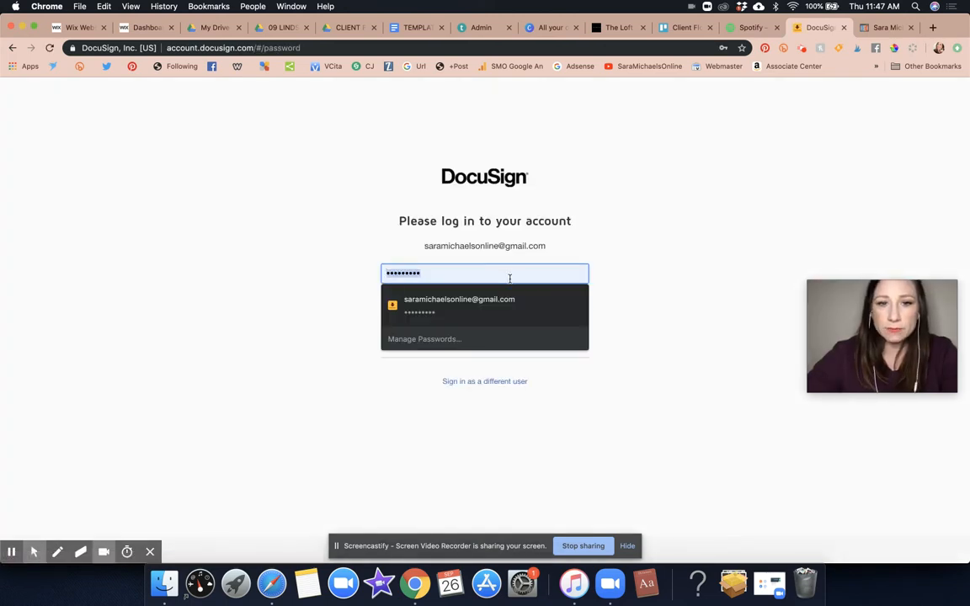
pyautogui.click(497, 313)
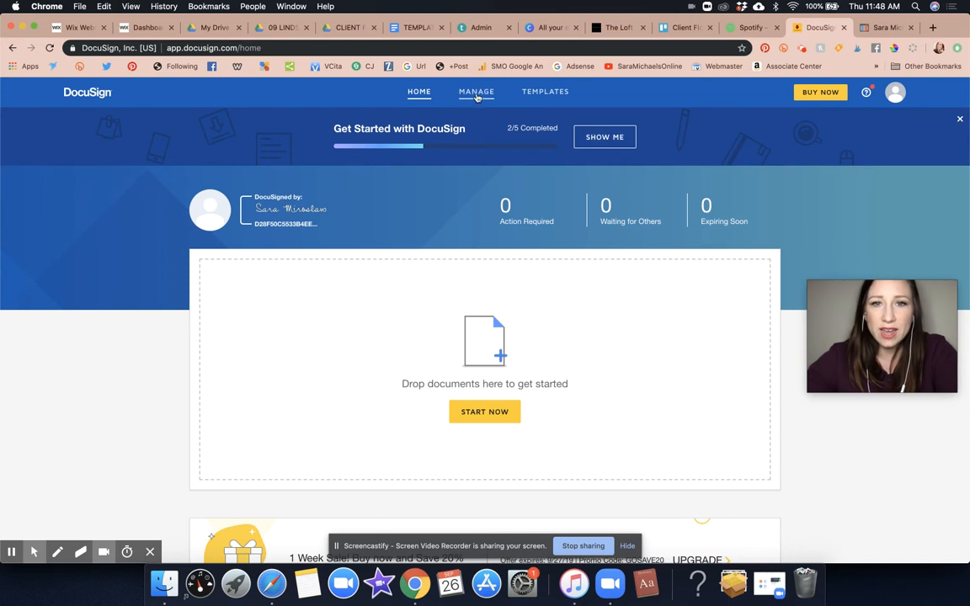
# - Log out of the current DocuSign account from the avatar menu
pyautogui.scroll(-5, 510, 180)
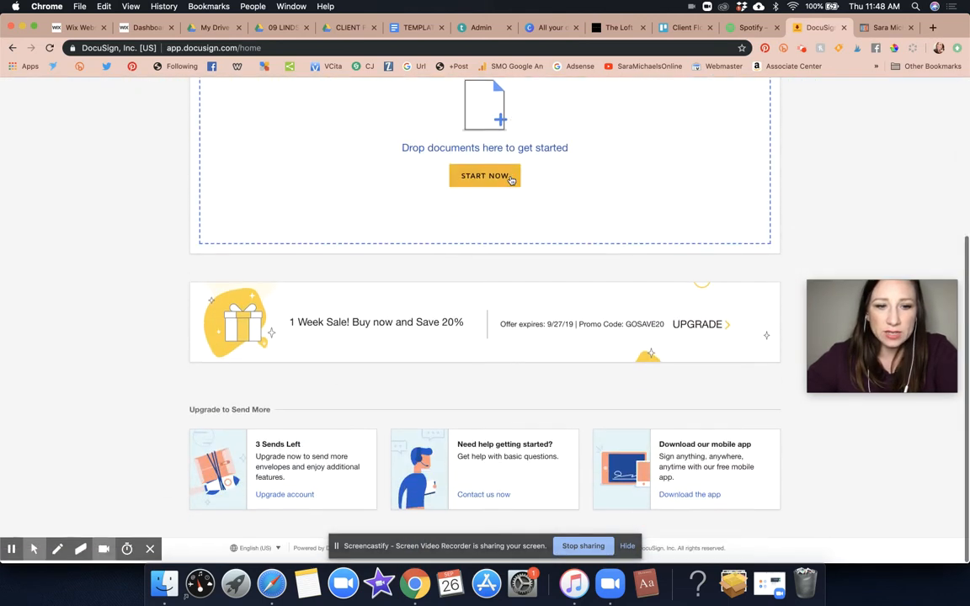
pyautogui.scroll(5, 505, 172)
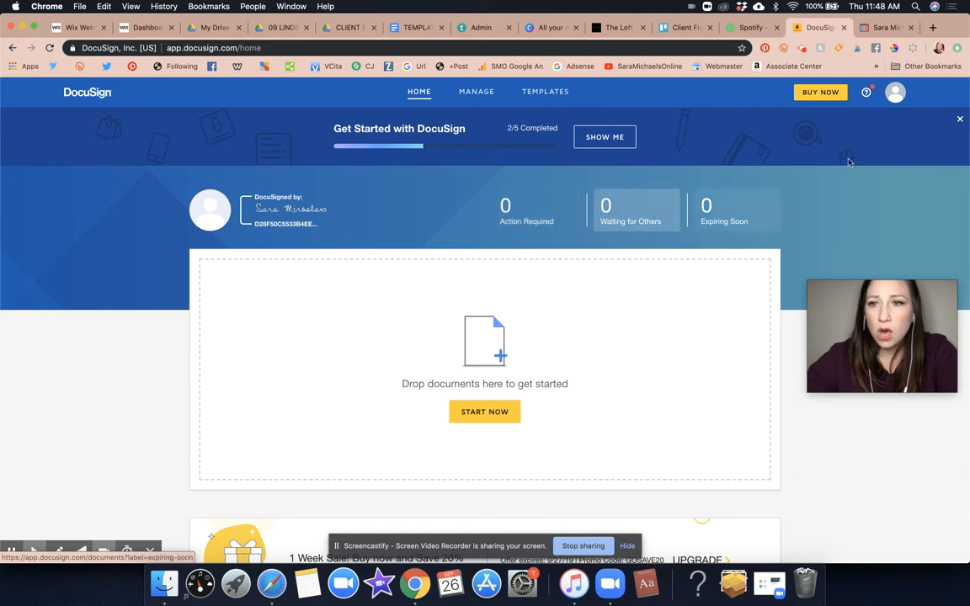
pyautogui.click(890, 96)
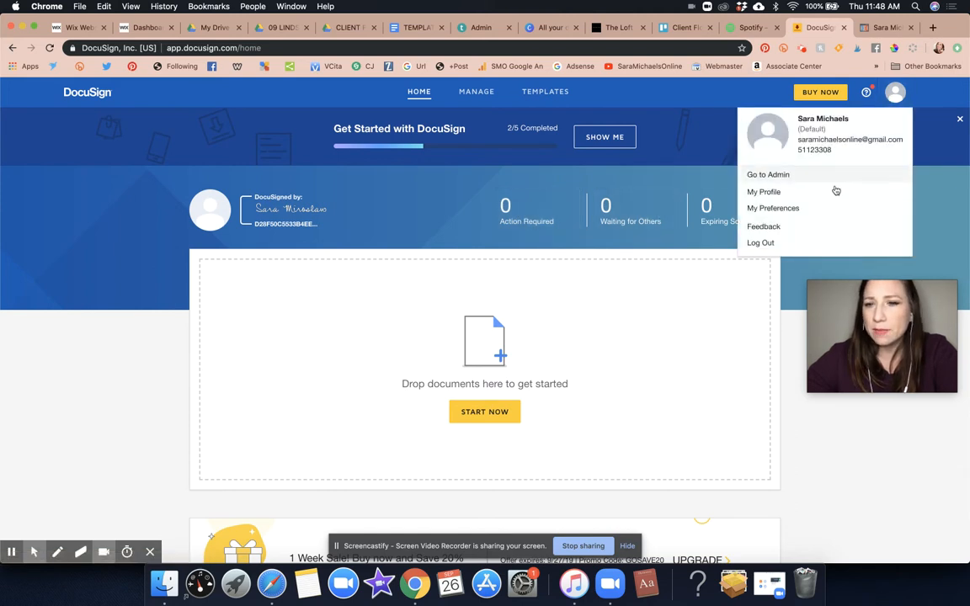
pyautogui.click(896, 93)
pyautogui.click(906, 100)
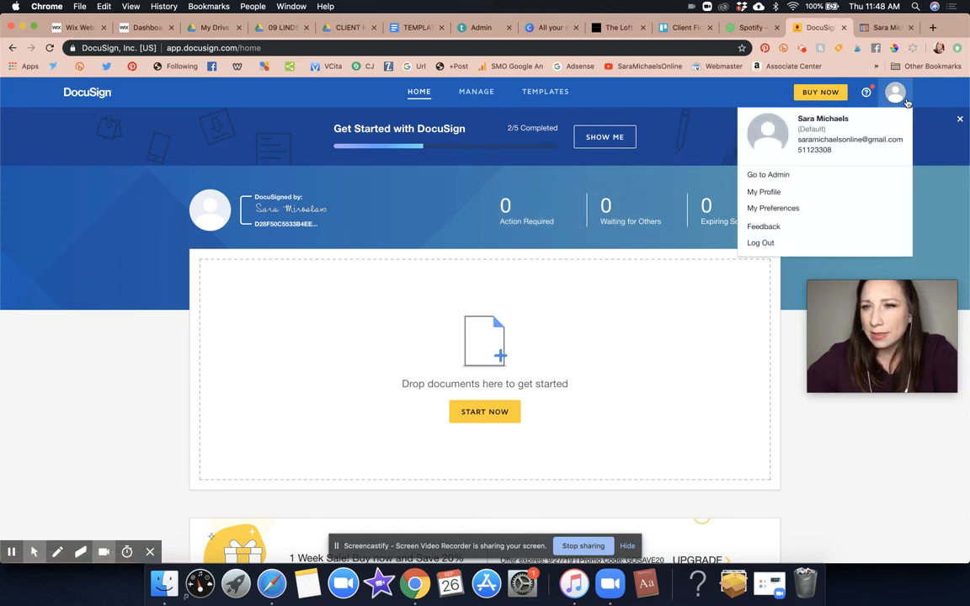
pyautogui.click(760, 243)
# - Sign in with the other trial account's e-mail and password, saving the password in the browser
pyautogui.tripleClick(461, 250)
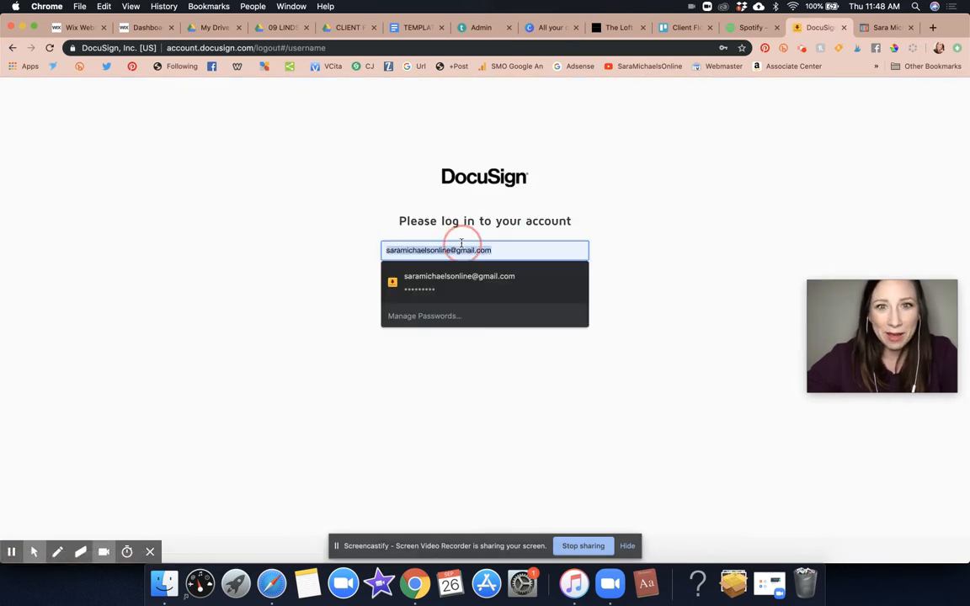
pyautogui.write('theloft30a')
pyautogui.click(438, 277)
pyautogui.click(440, 282)
pyautogui.click(447, 306)
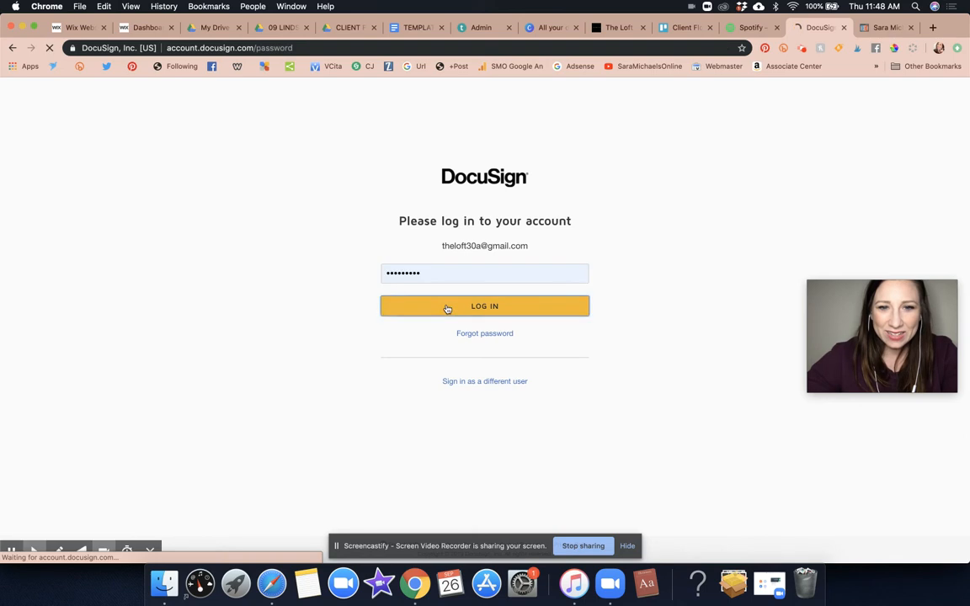
pyautogui.click(425, 272)
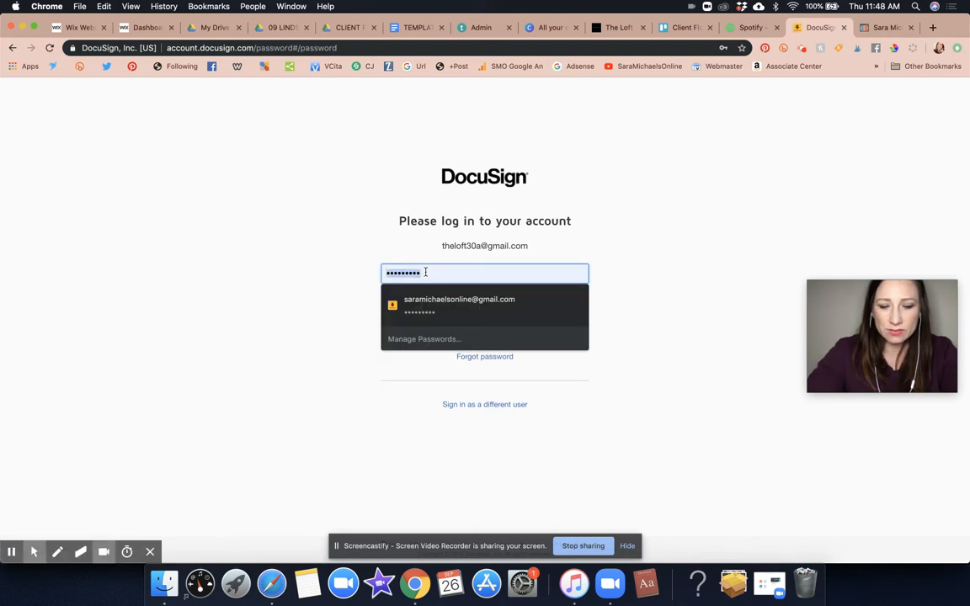
pyautogui.write('•••••')
pyautogui.press('Return')
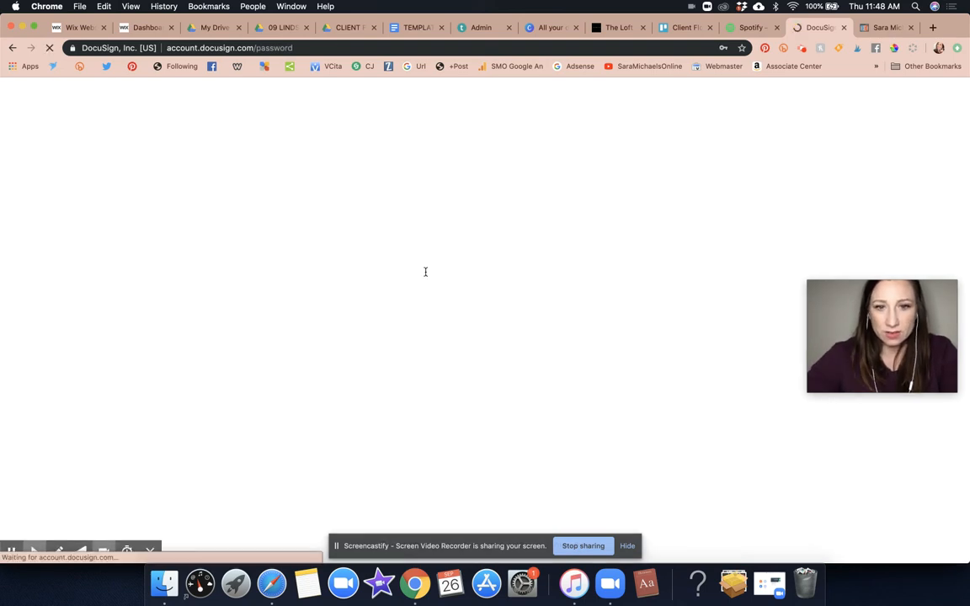
pyautogui.click(741, 142)
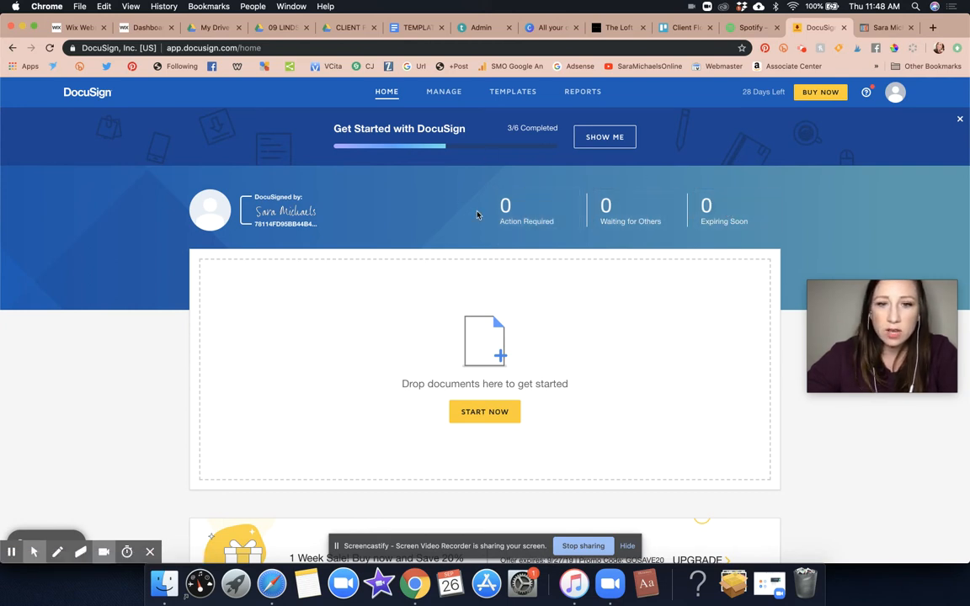
# - Show the Sent envelopes under Manage, with Official Contract & Quote listed as Completed
pyautogui.scroll(-1, 477, 215)
pyautogui.scroll(-5, 477, 214)
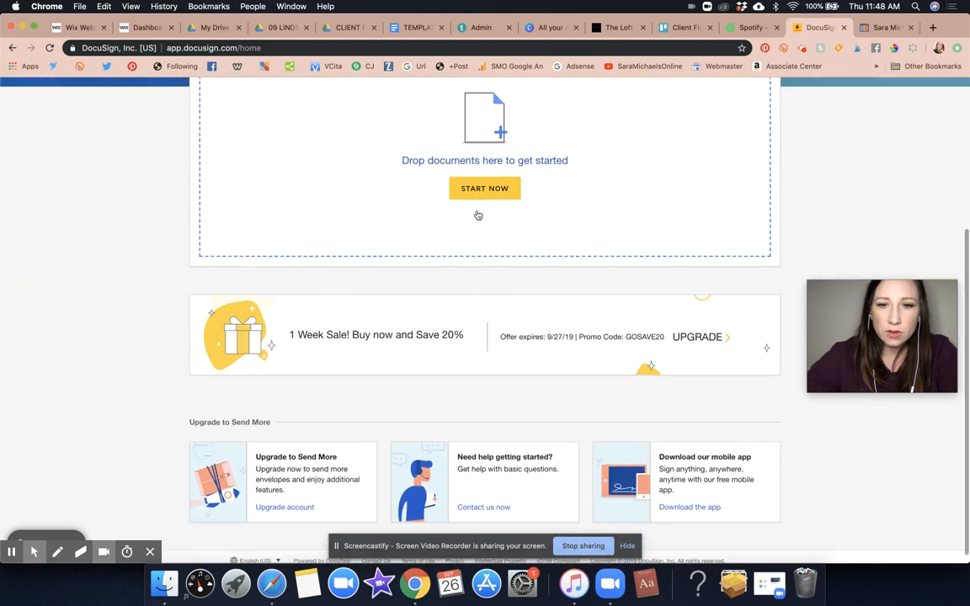
pyautogui.scroll(5, 476, 215)
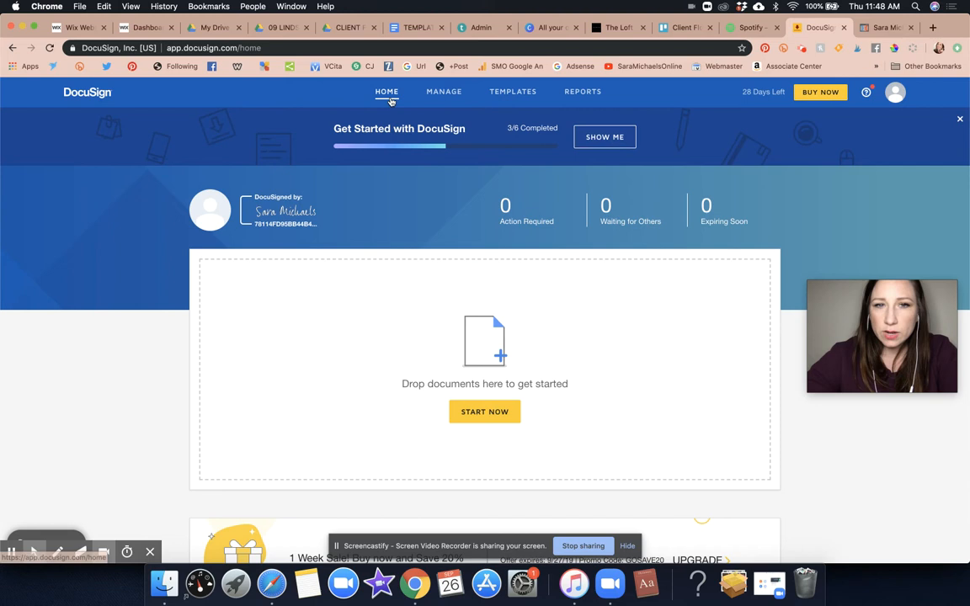
pyautogui.click(441, 91)
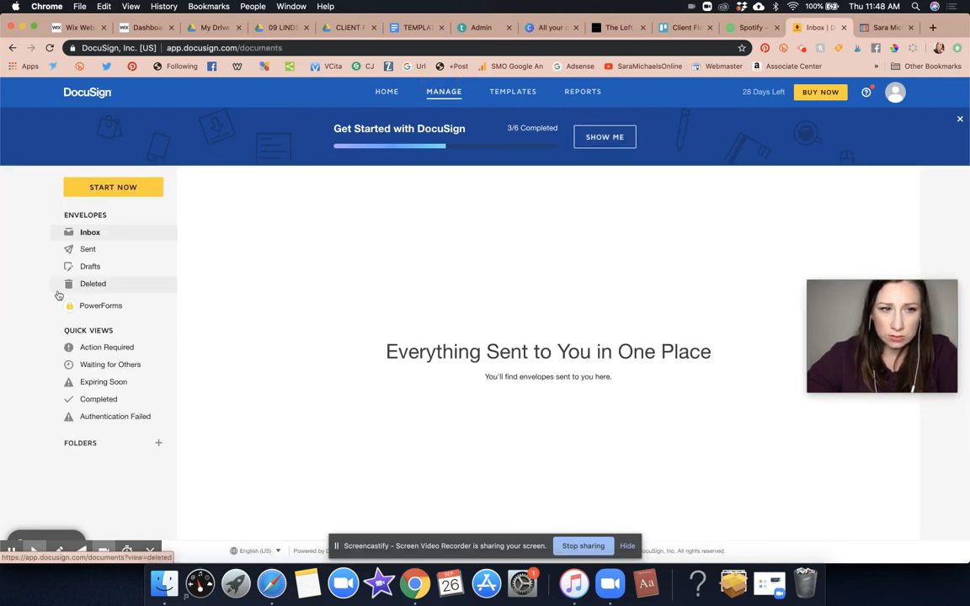
pyautogui.click(95, 253)
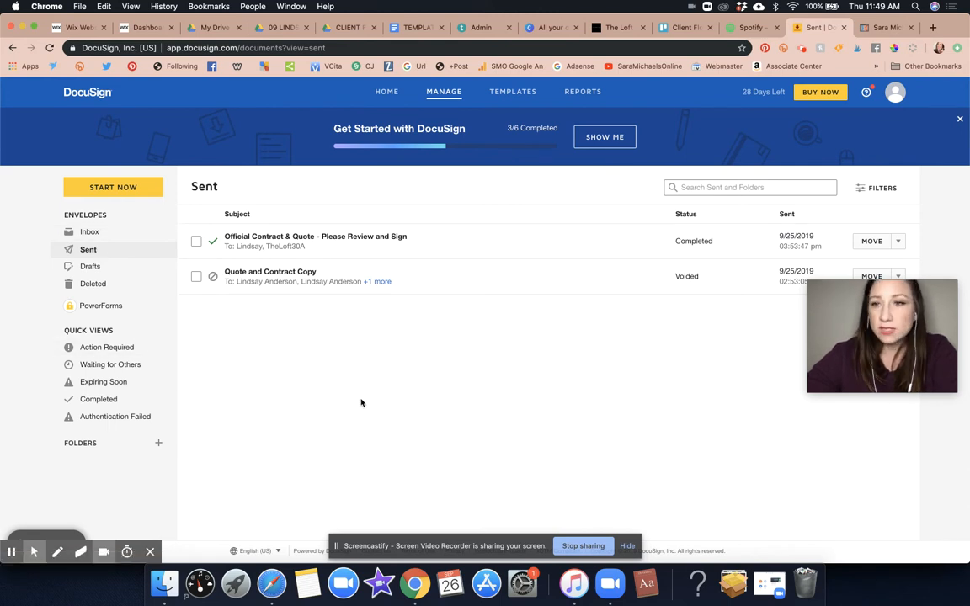
# - Check the completed contract's actions list, then go to the Google Drive templates folder
pyautogui.moveTo(931, 341); pyautogui.dragTo(919, 394)
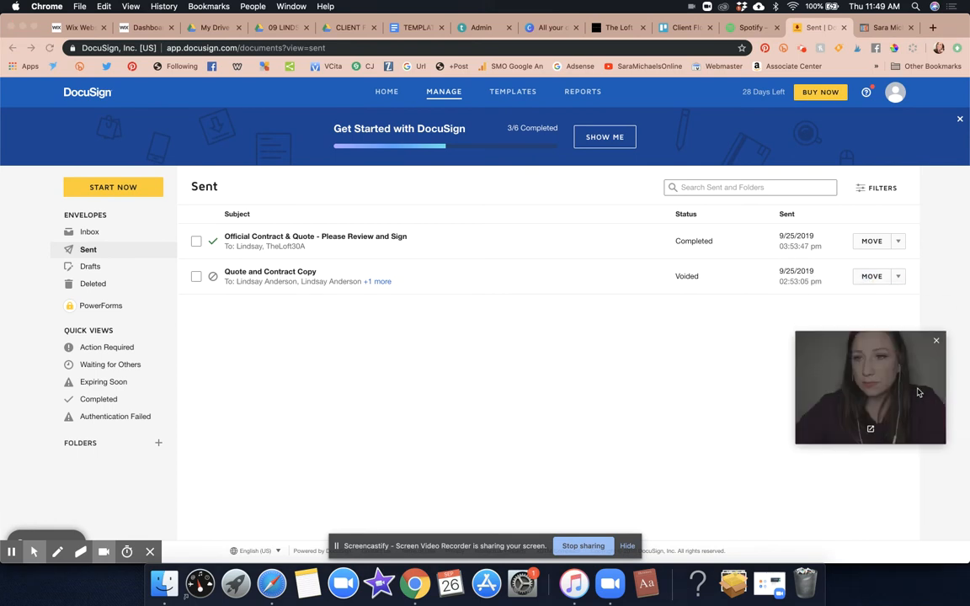
pyautogui.click(905, 245)
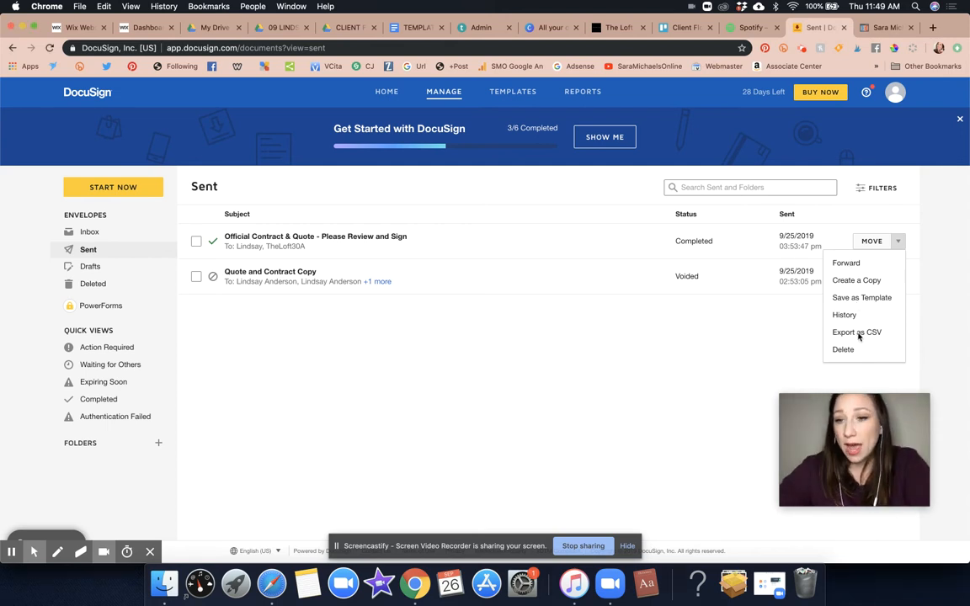
pyautogui.click(778, 341)
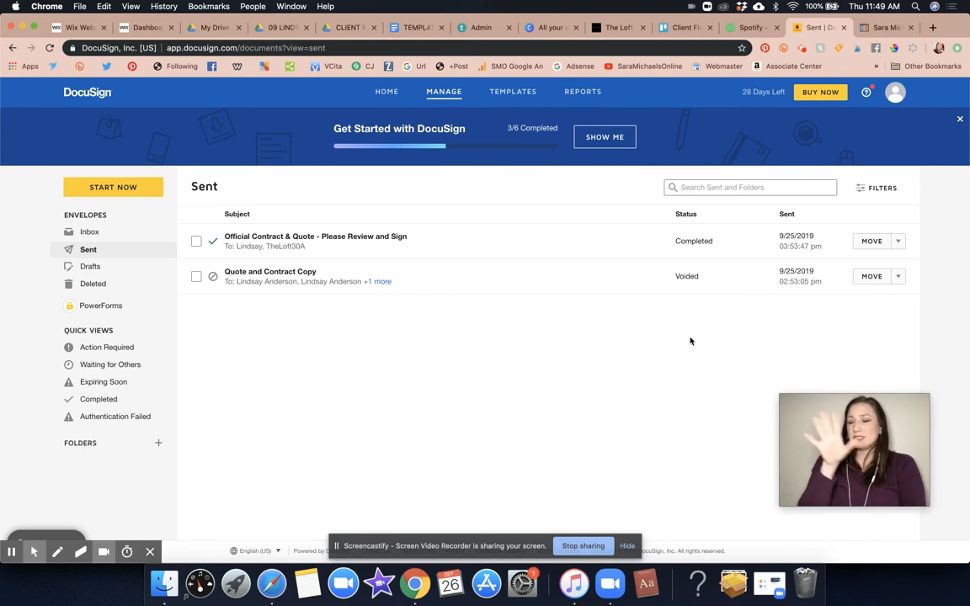
pyautogui.moveTo(830, 486)
pyautogui.moveTo(830, 485); pyautogui.dragTo(855, 386)
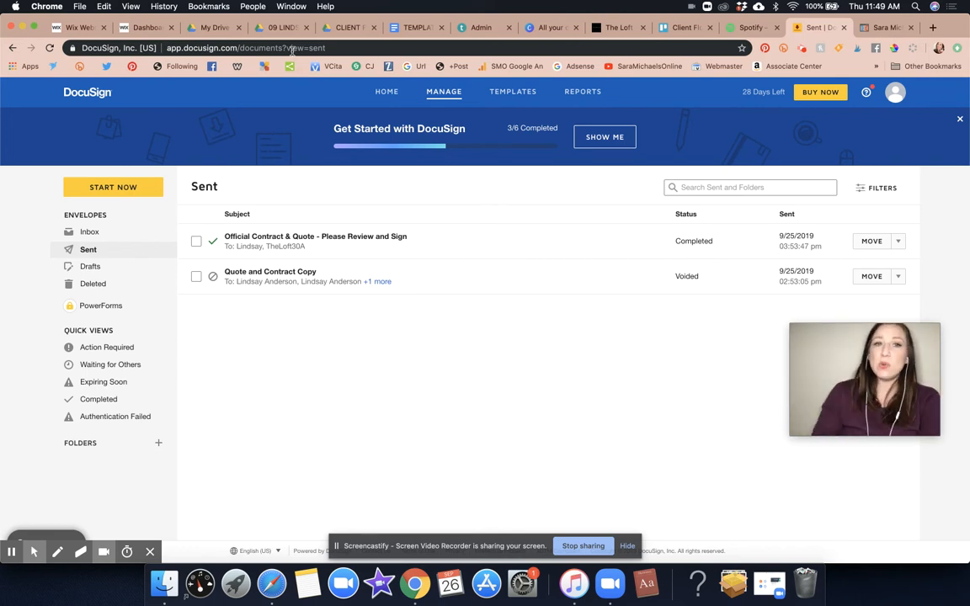
pyautogui.click(349, 29)
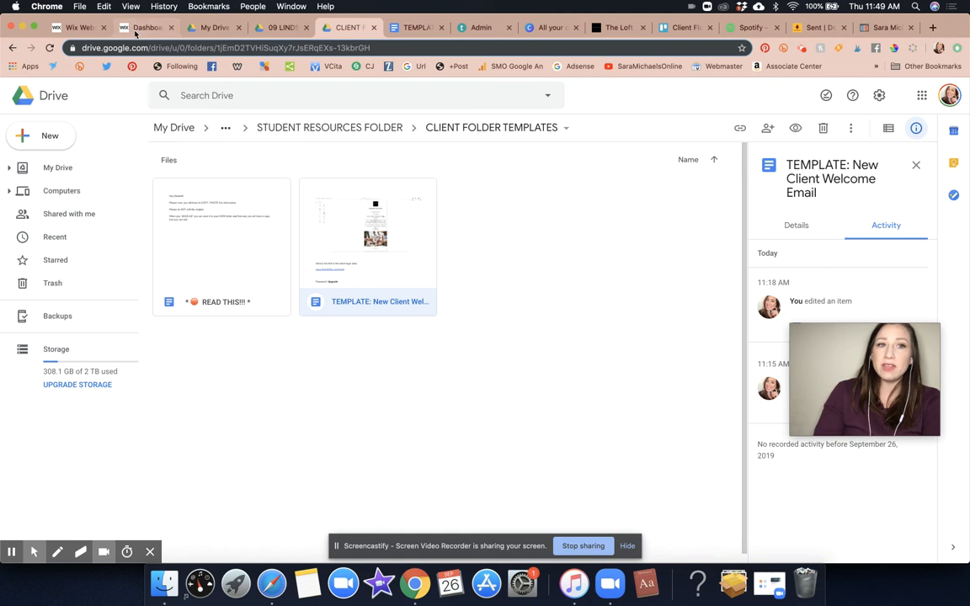
# - Return to the Teachable curriculum and bring the WATCH ME WORK lectures into view
pyautogui.click(465, 28)
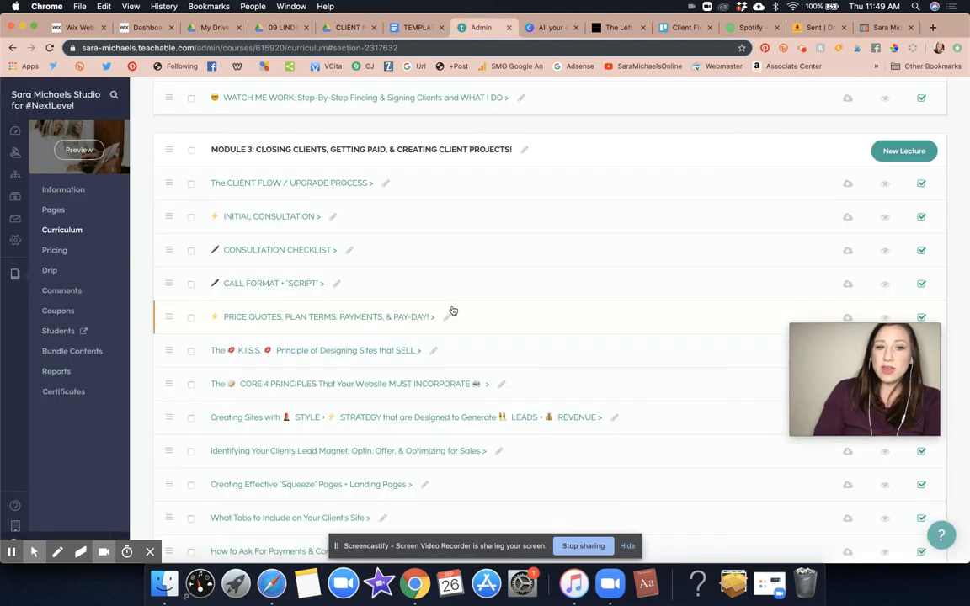
pyautogui.scroll(-5, 452, 310)
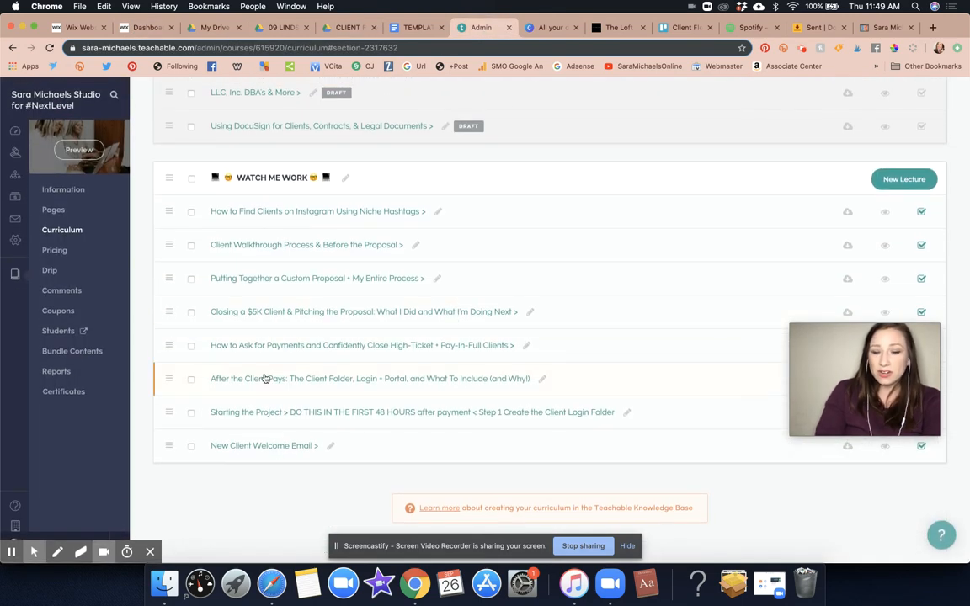